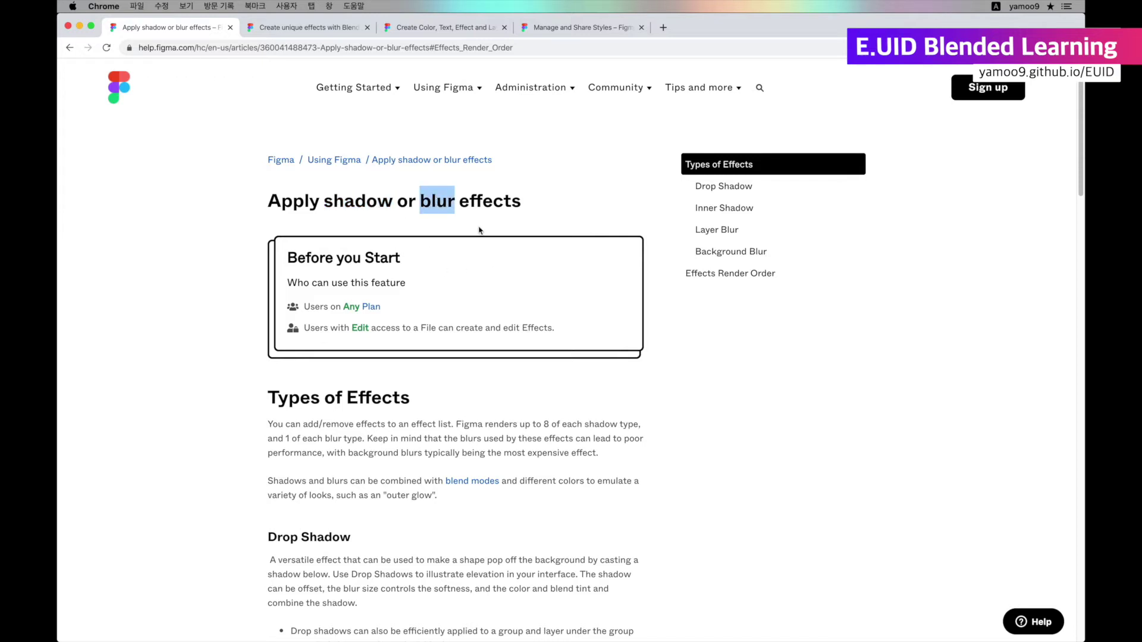
- Read through the help article's sections from Types of Effects through each shadow and blur type to Effects Render Order
left_click(734, 166)
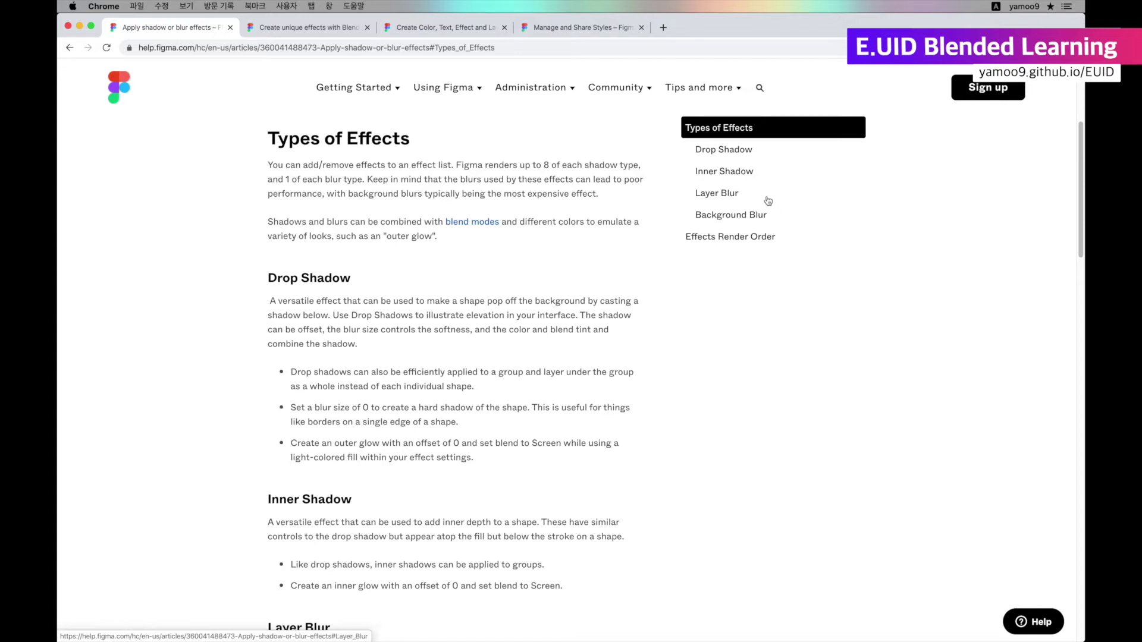
left_click(737, 150)
left_click(742, 176)
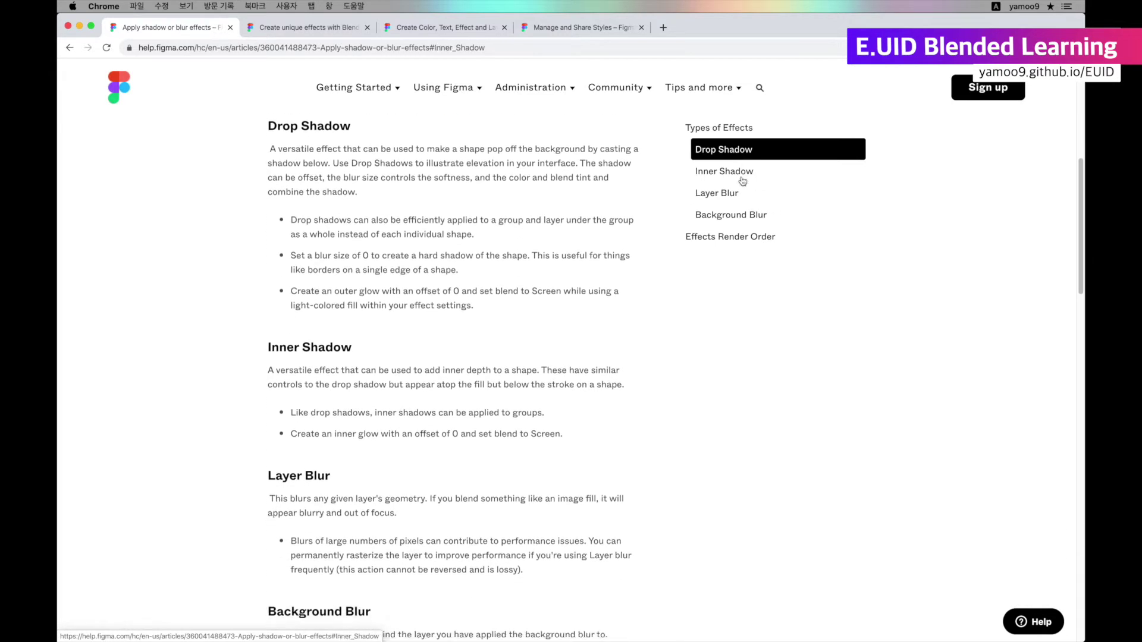
left_click(729, 195)
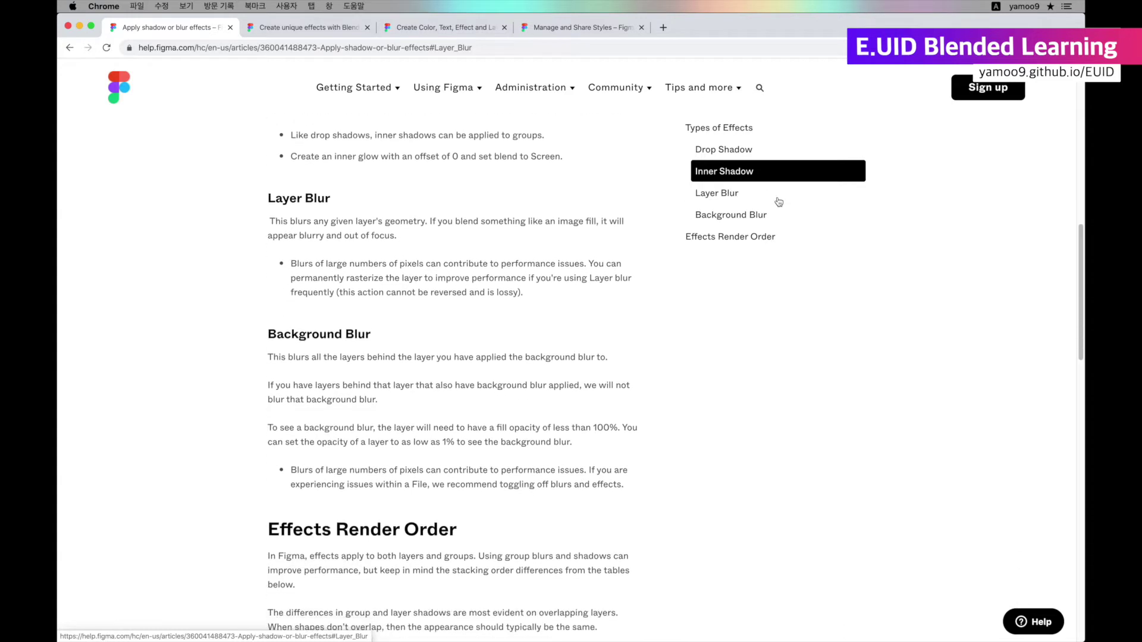
left_click(757, 216)
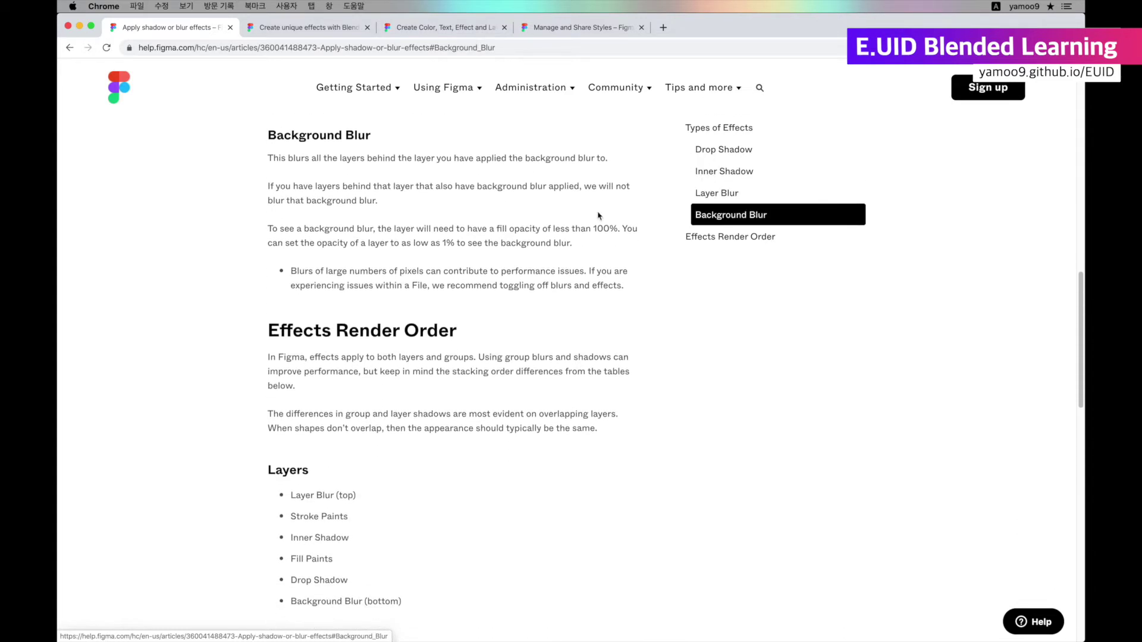
left_click(742, 239)
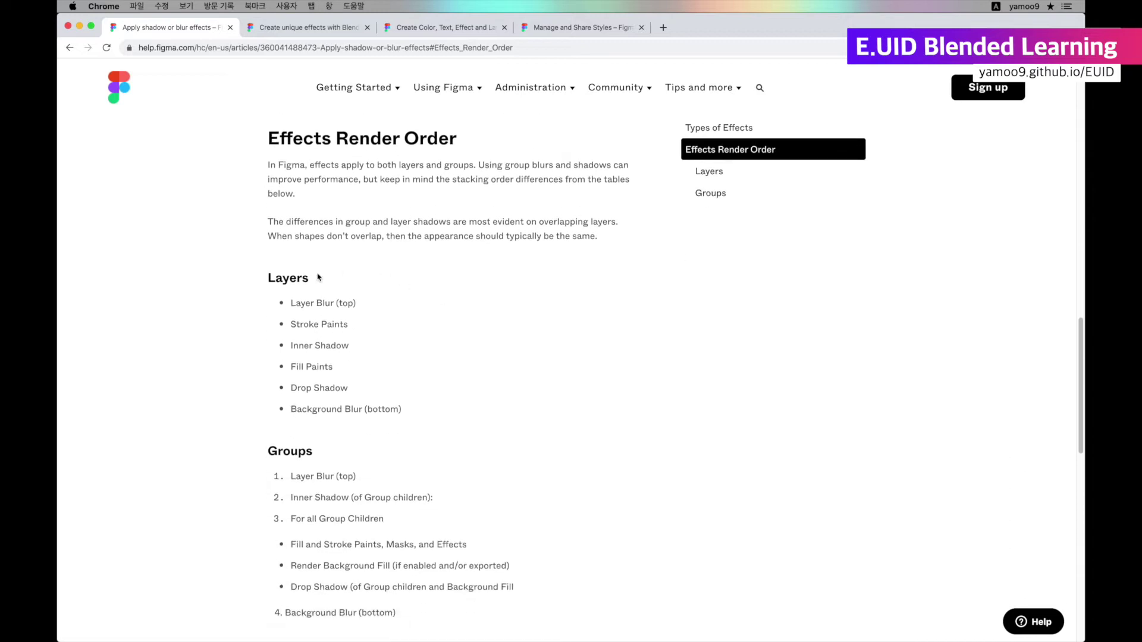
- Examine the effects render order lists for Layers and Groups, from Layer Blur down to Background Blur
double_click(272, 280)
left_click_drag(267, 451, 313, 450)
left_click(413, 435)
left_click_drag(291, 363, 340, 368)
left_click_drag(292, 326, 355, 330)
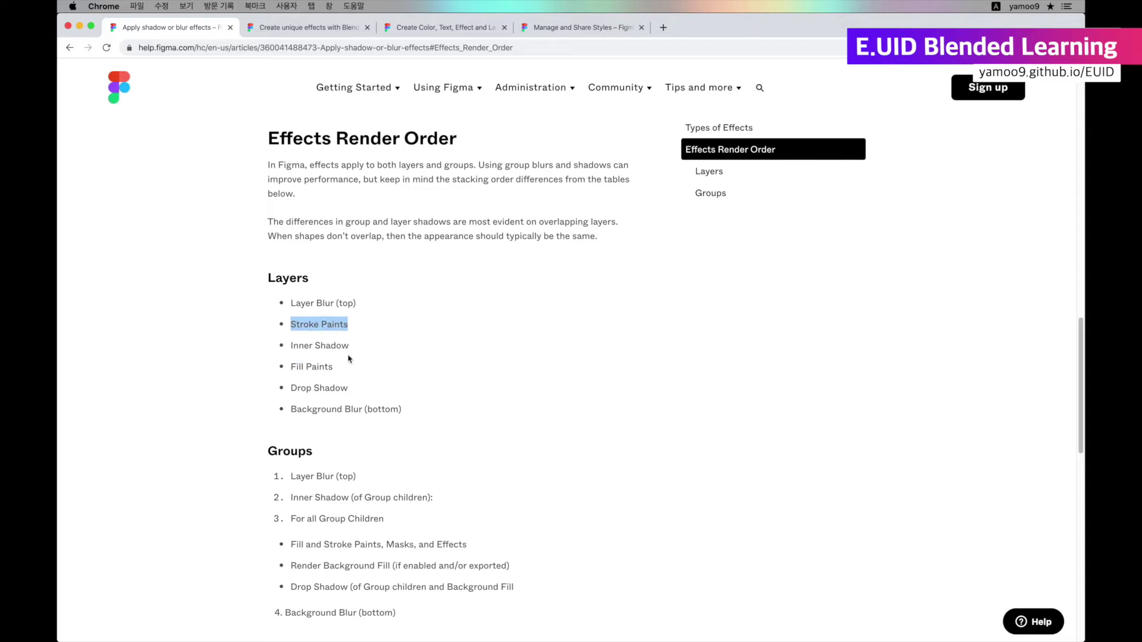
left_click_drag(291, 388, 367, 393)
left_click_drag(293, 411, 368, 411)
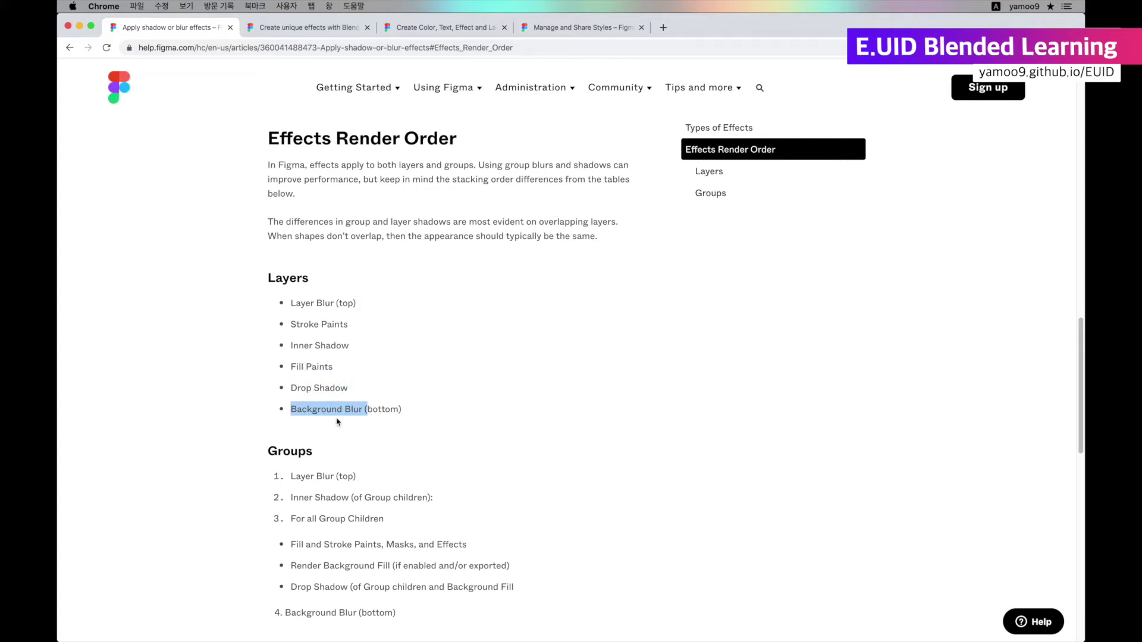
mouse_move(294, 346)
left_mouse_down()
mouse_move(357, 348)
mouse_move(297, 366)
mouse_move(324, 367)
mouse_move(343, 325)
mouse_move(350, 346)
left_mouse_up()
left_click(359, 348)
left_click_drag(304, 305, 334, 308)
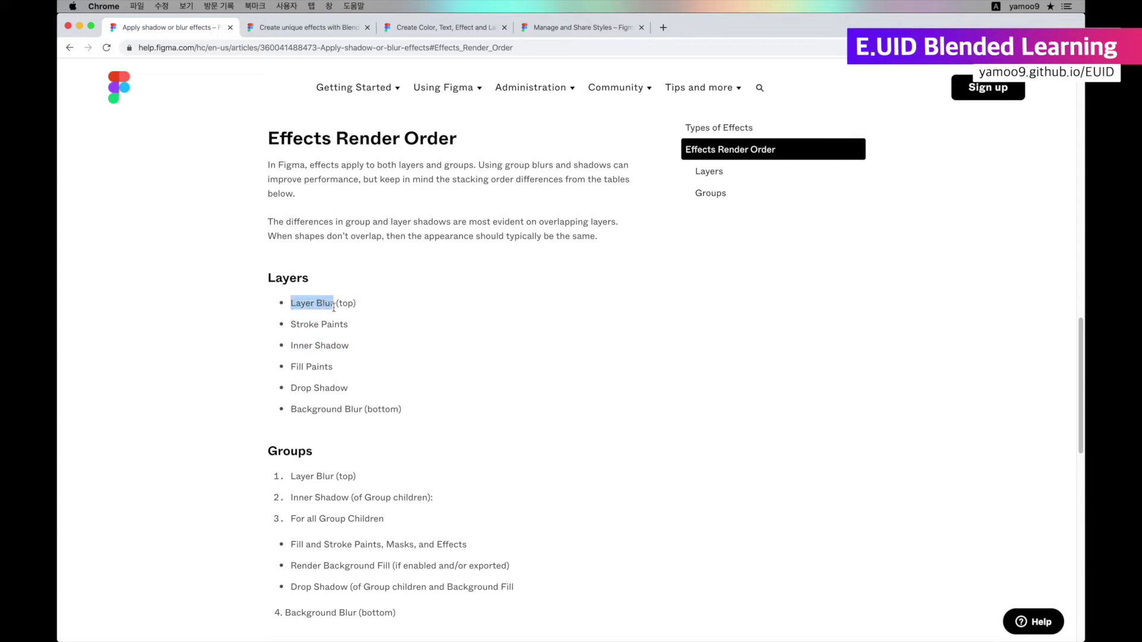
left_click(371, 308)
left_click_drag(310, 521, 373, 519)
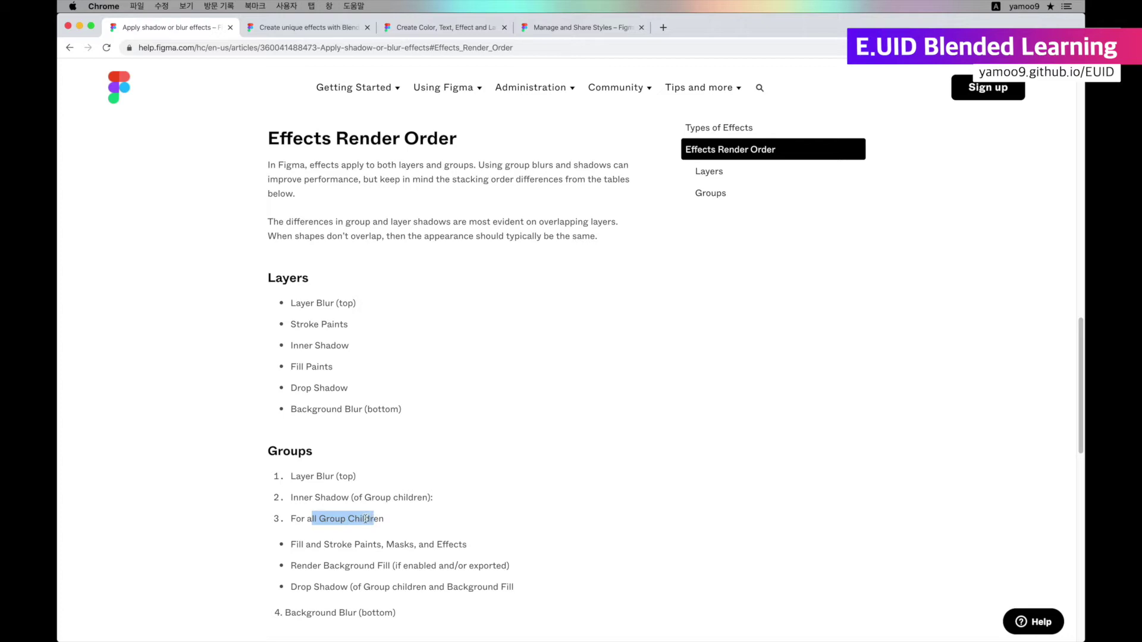
left_click(599, 451)
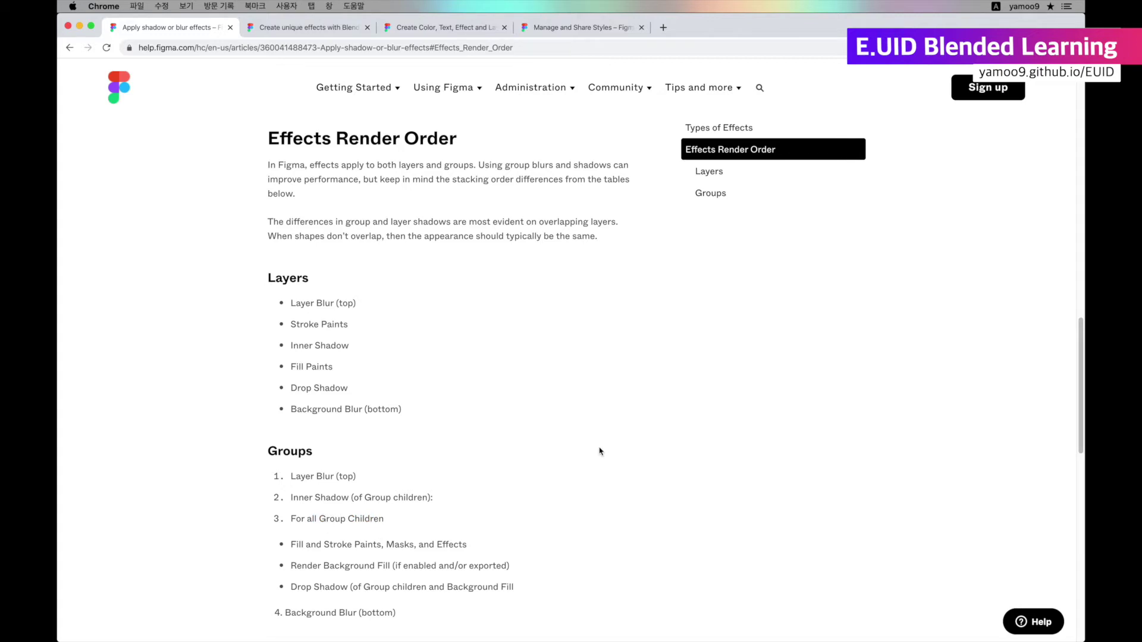
- Switch to Figma, add a Drop Shadow to the Light section's triangle, compare it on and off, and open the shadow's settings
key("super+Tab")
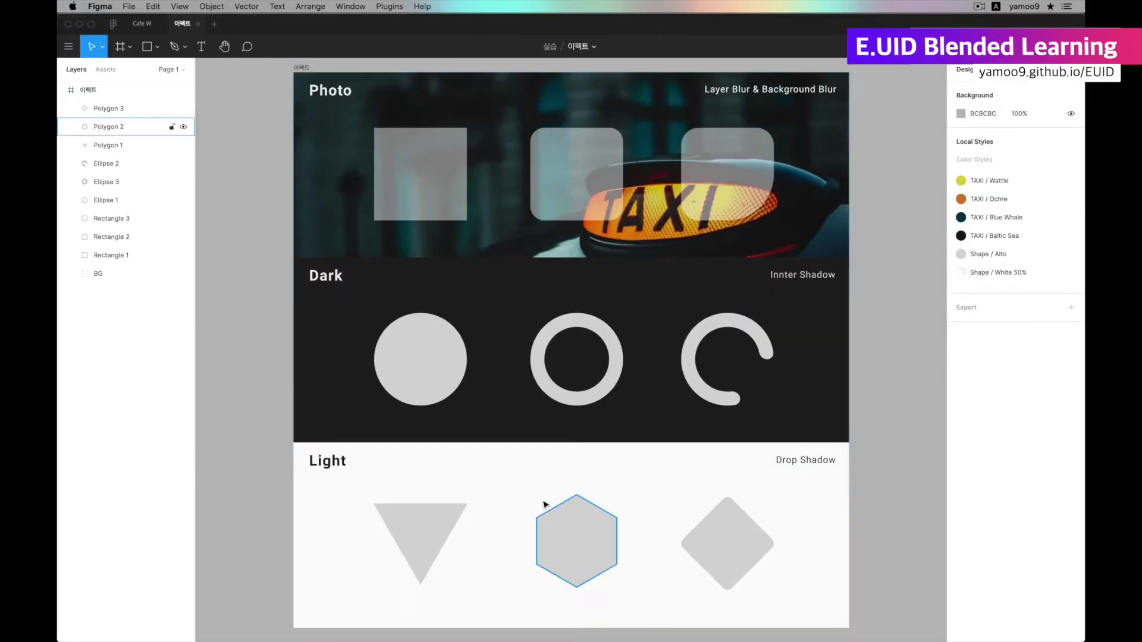
left_click(404, 529)
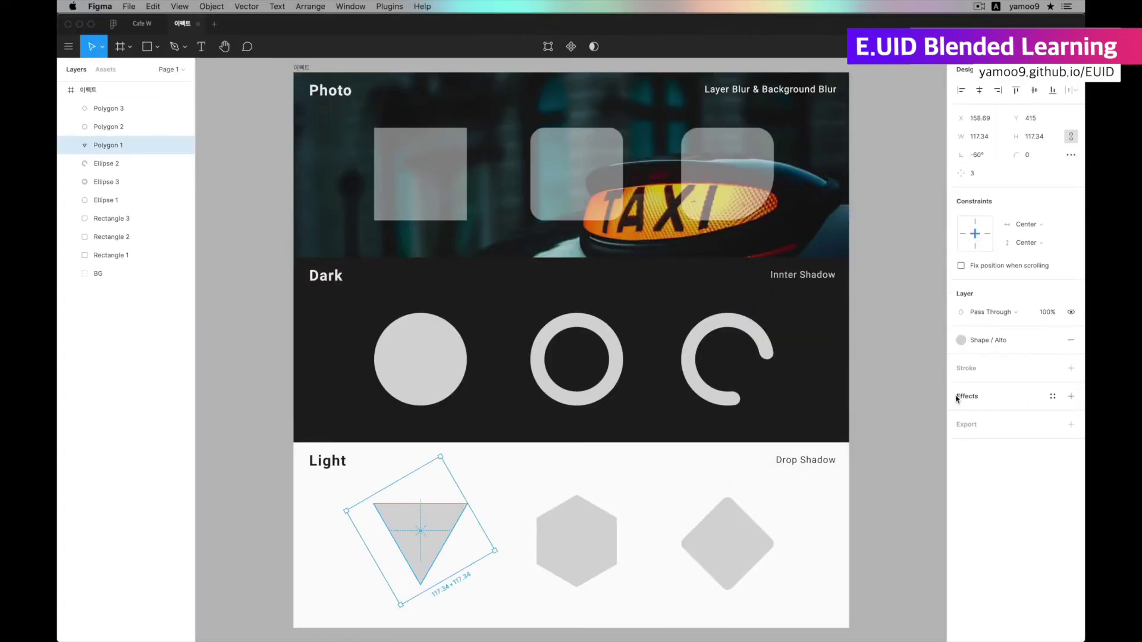
left_click(1071, 397)
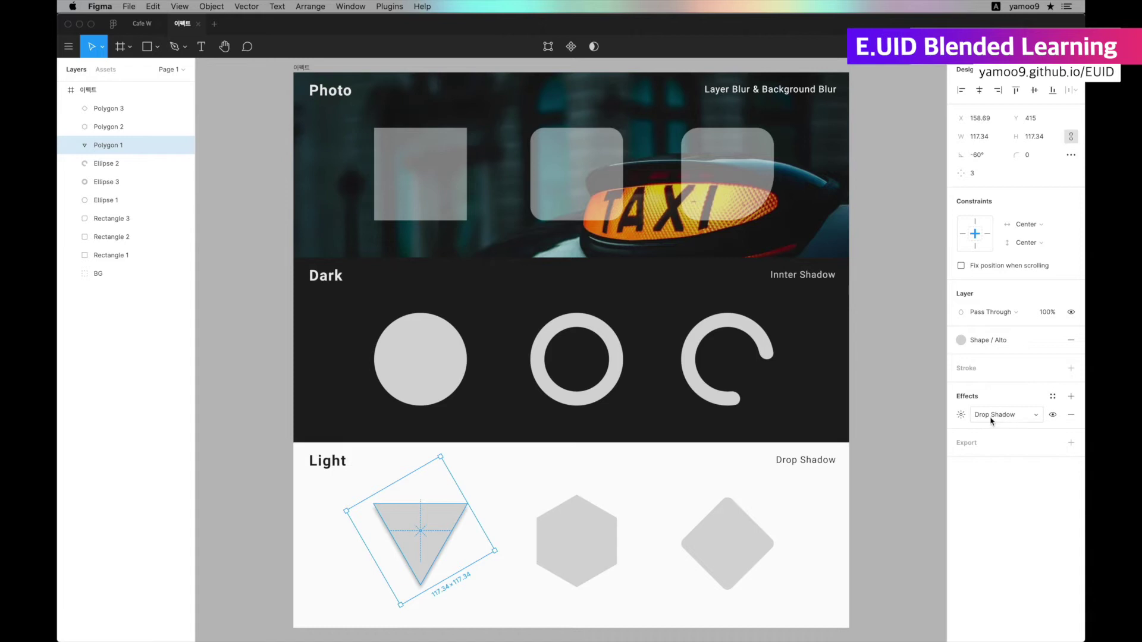
left_click(1052, 416)
left_click(1050, 418)
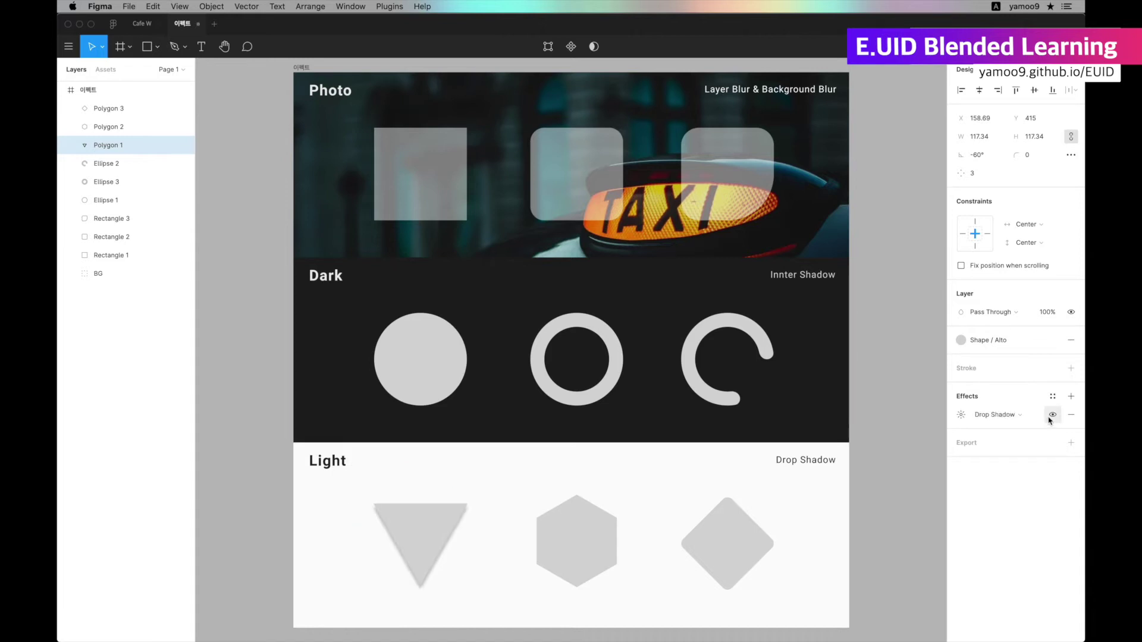
left_click(1052, 416)
left_click(1051, 416)
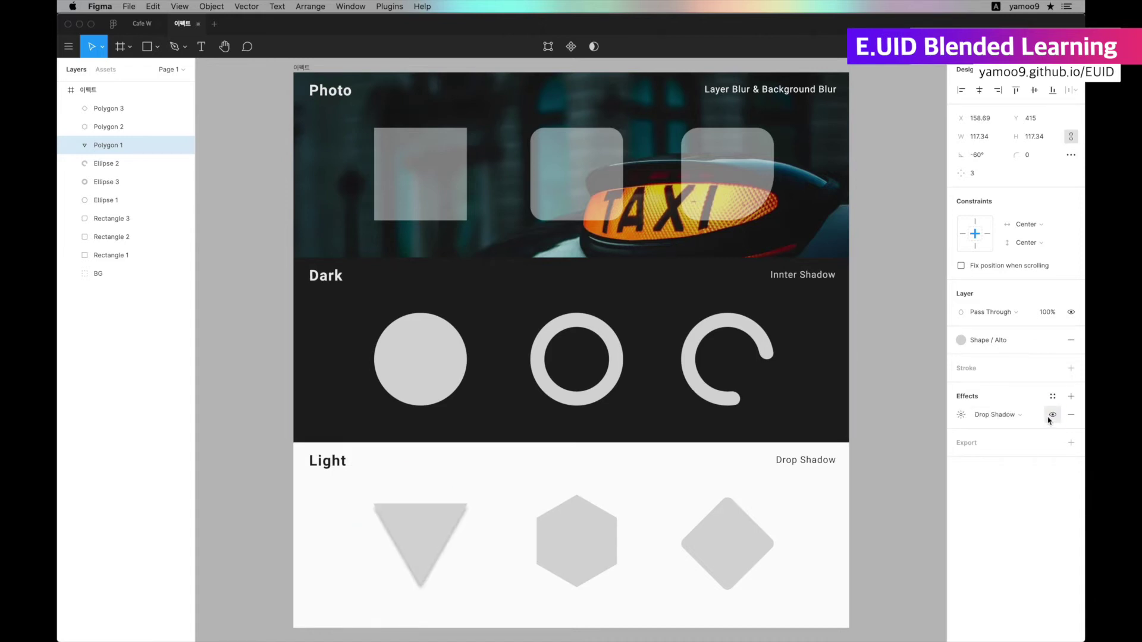
left_click(960, 414)
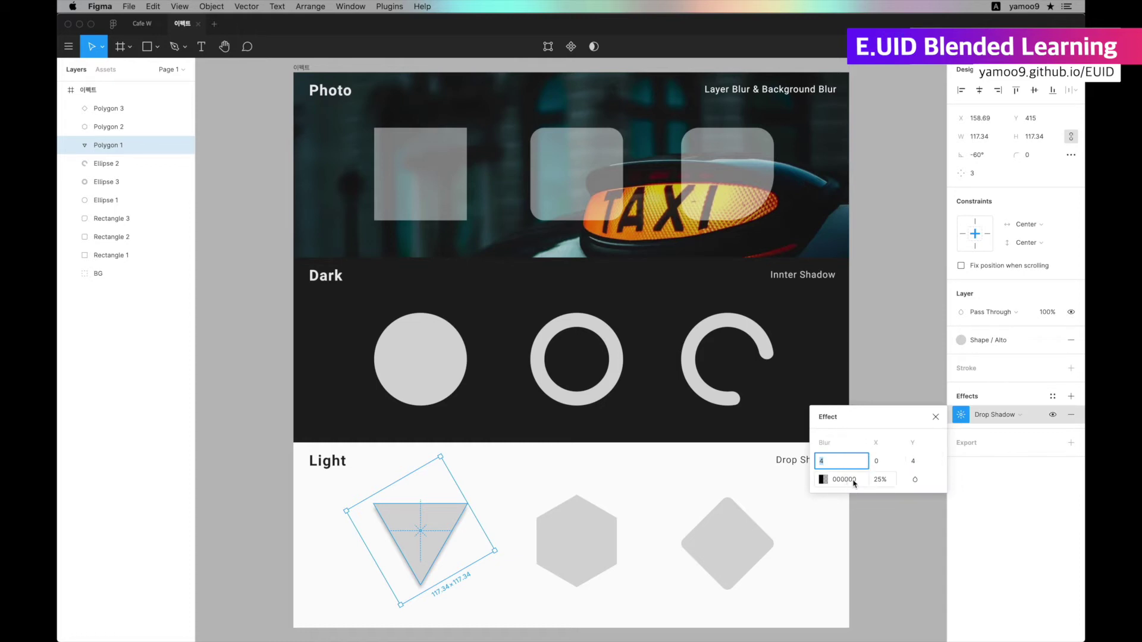
- Try a hard drop shadow on the triangle with blur 0 and X offset 5, and change its Y offset
left_click(916, 479)
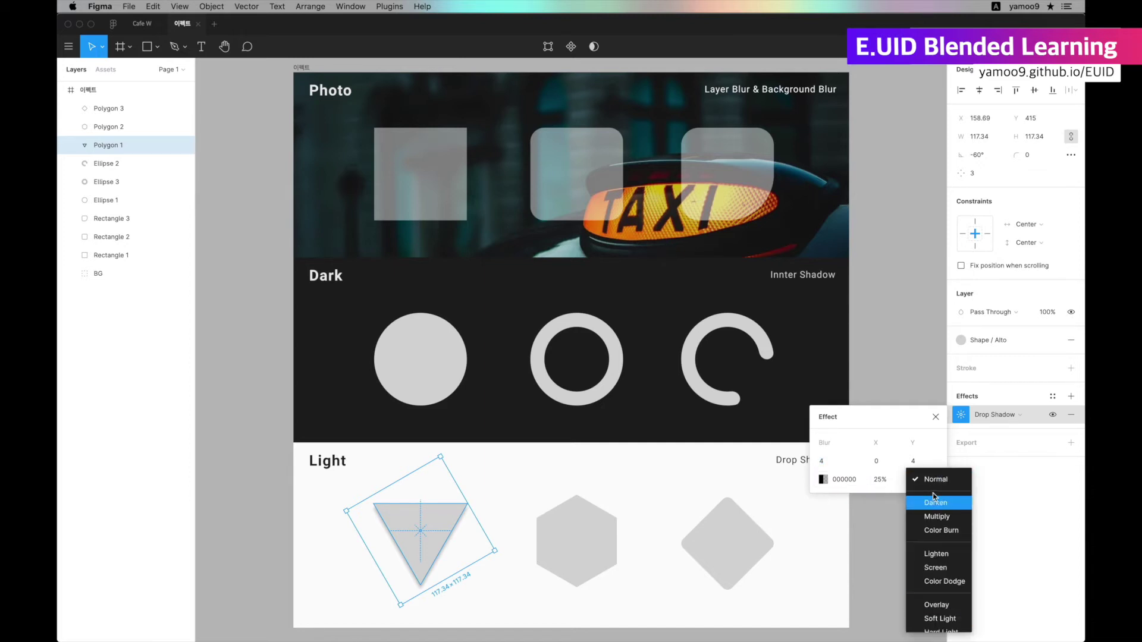
left_click(874, 437)
left_click(836, 465)
key("Tab")
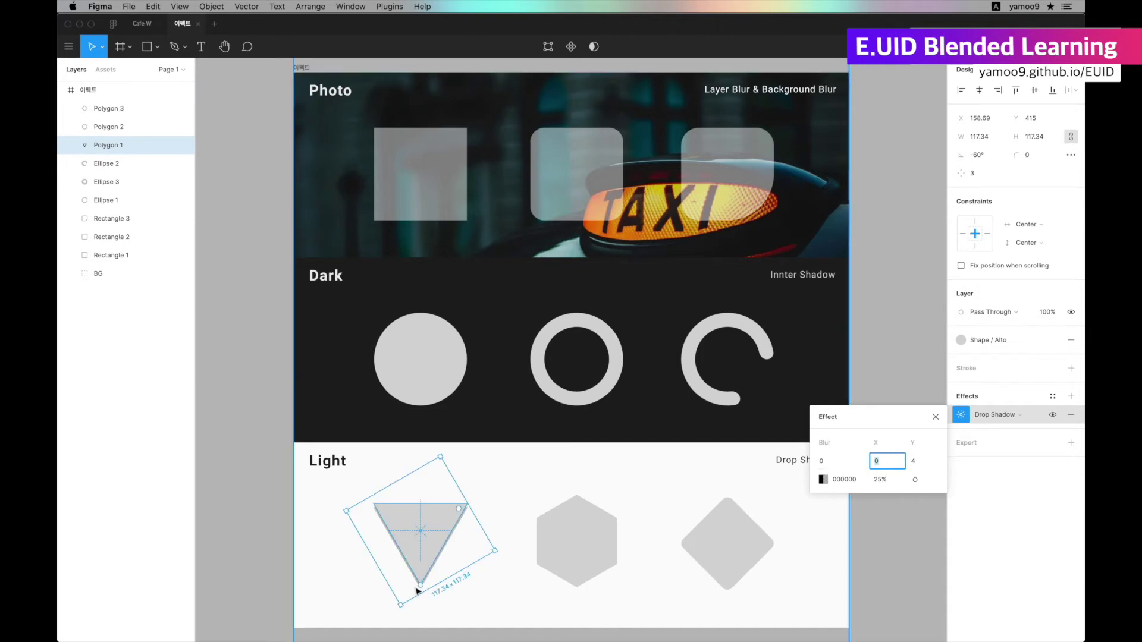
scroll(415, 589, "up", 10)
scroll(416, 590, "down", 5)
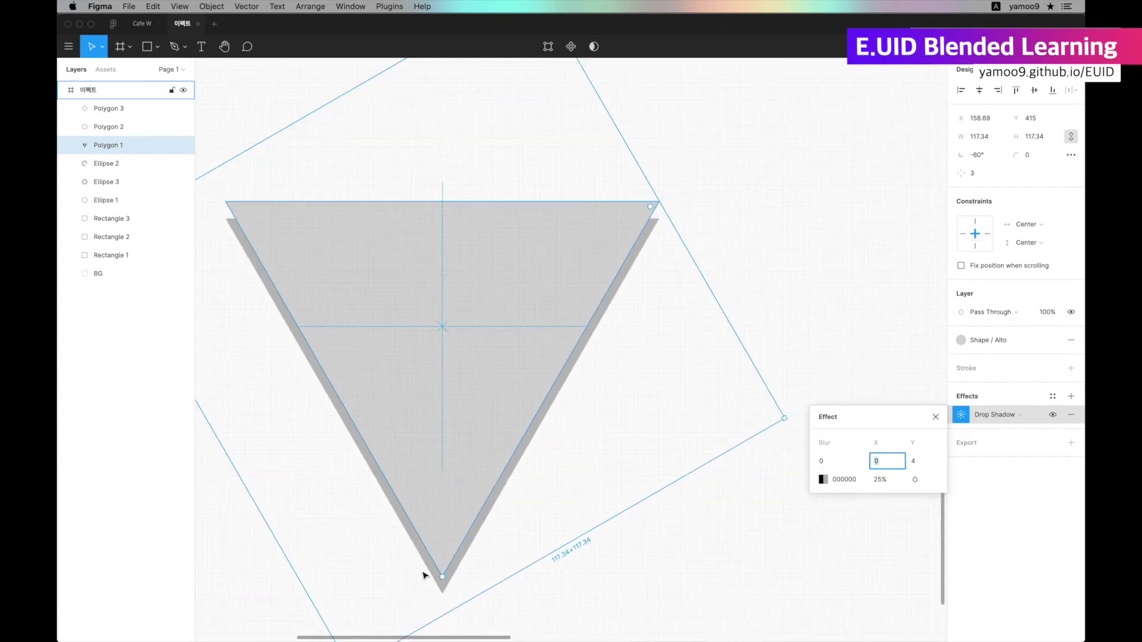
type("5")
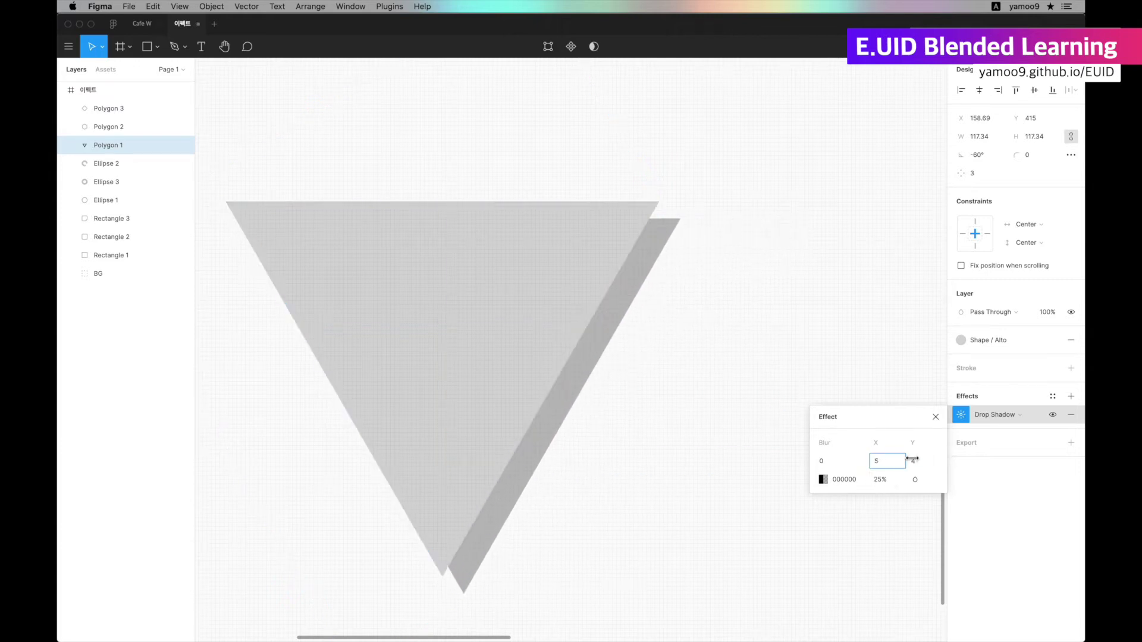
left_click_drag(912, 458, 938, 458)
- Set the triangle's drop shadow to blur 4 with X and Y offsets of 0
left_click(847, 468)
type("4")
key("Tab")
type("0")
key("Tab")
type("0")
key("Tab")
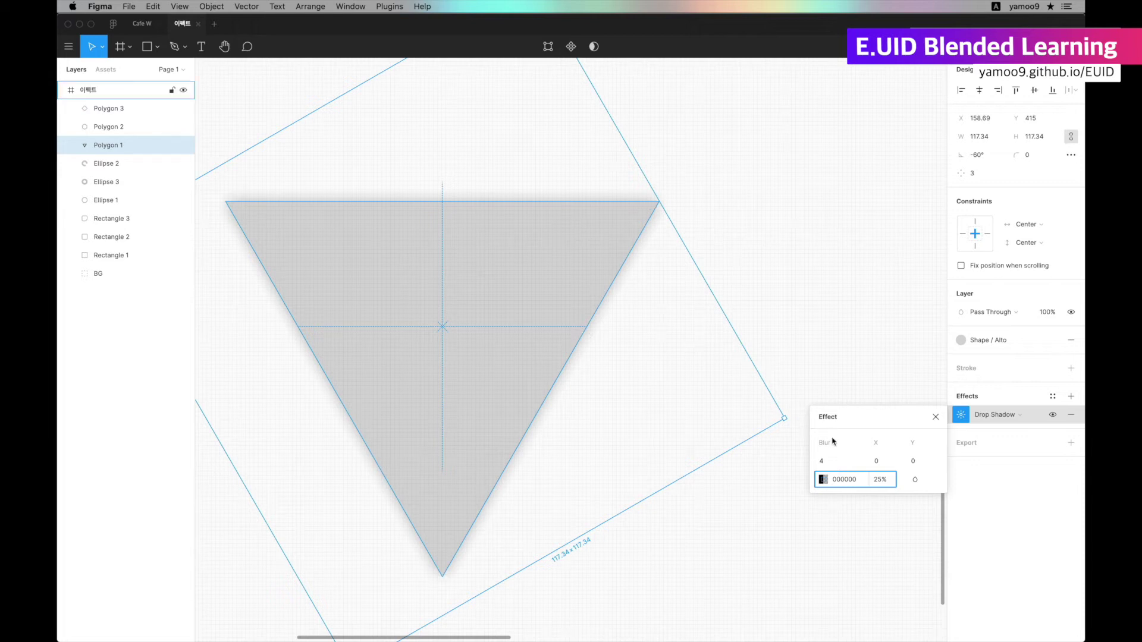
- Try red CB2525 for the triangle's shadow, then set its color to 343030, opacity to 40% and Y offset to 6
left_click(823, 479)
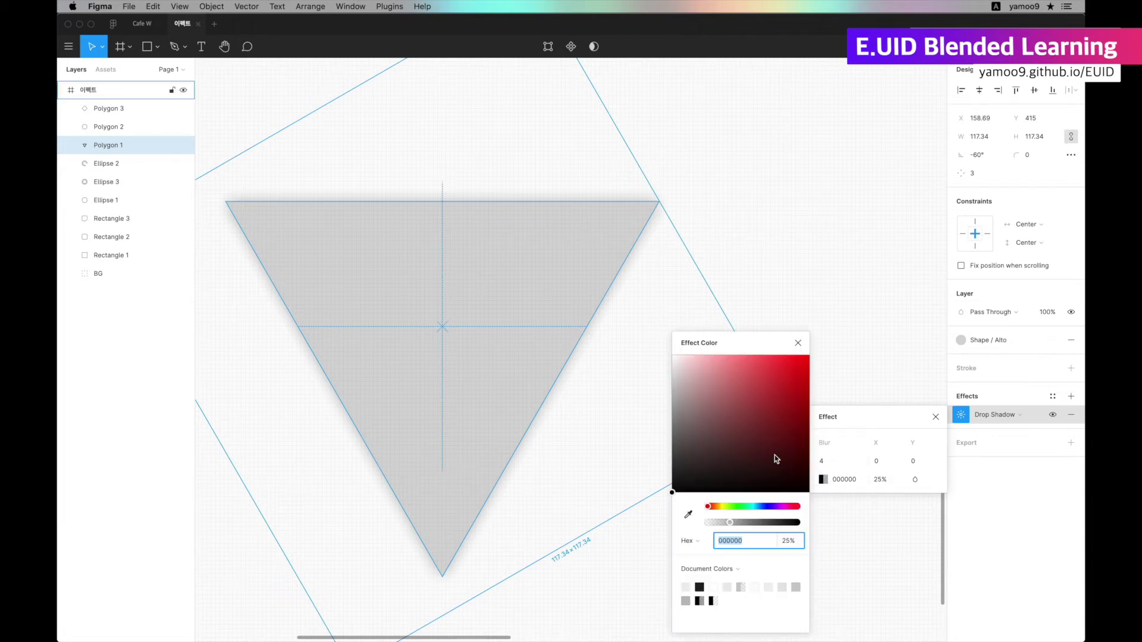
left_click(778, 400)
left_click_drag(778, 400, 784, 383)
left_click(881, 479)
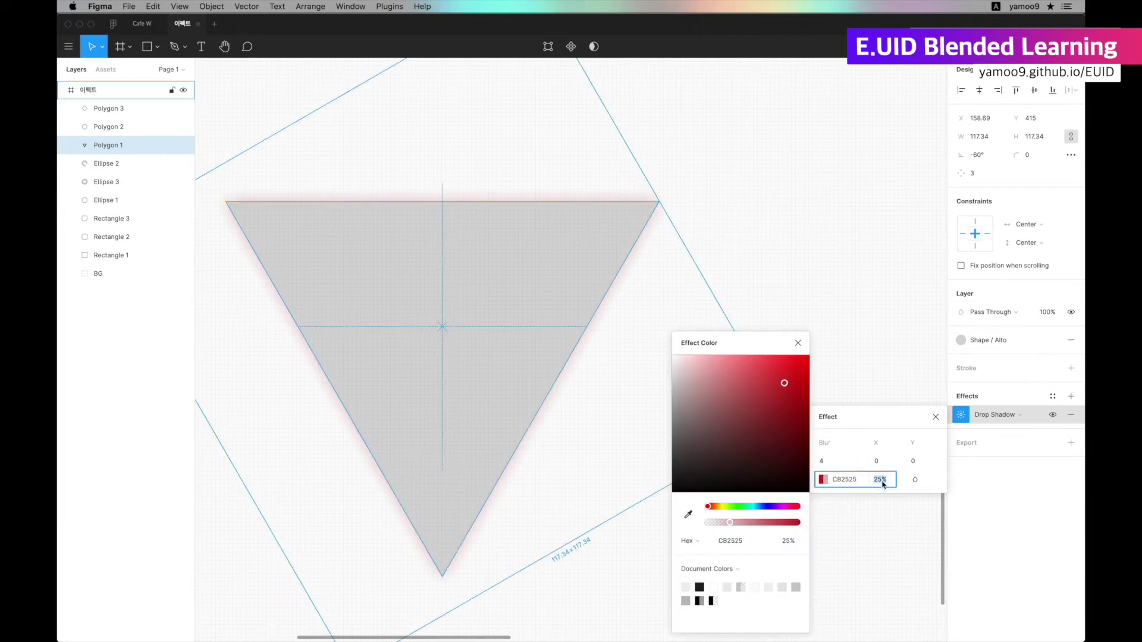
type("50")
key("Return")
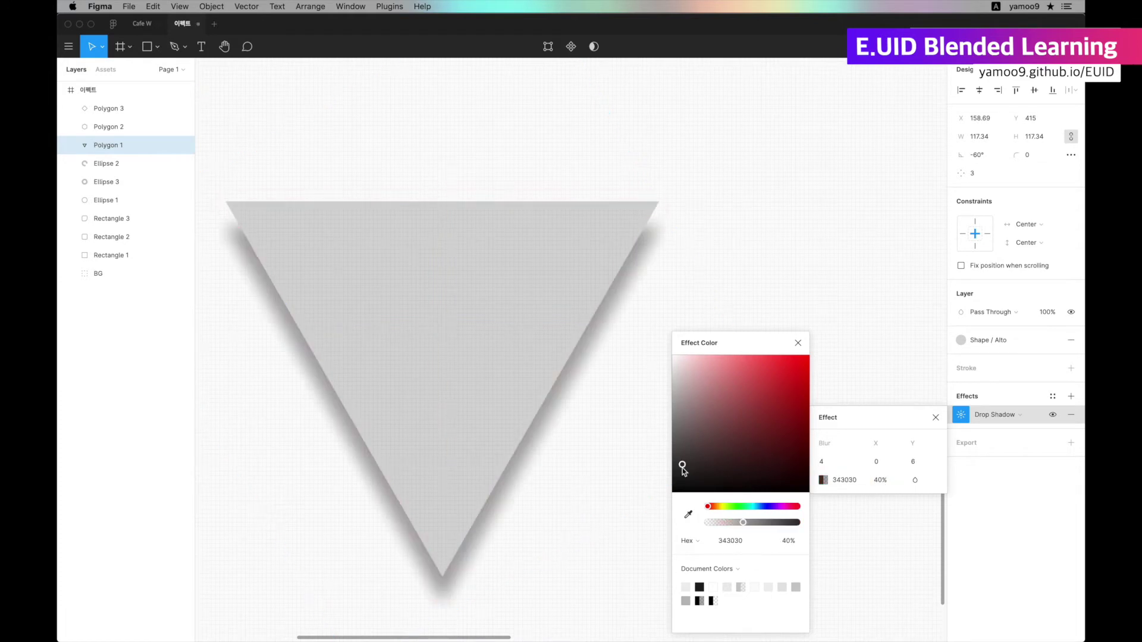
- Set the triangle's shadow blur to 6 and its opacity to 30%, and close the effect settings
left_click(886, 461)
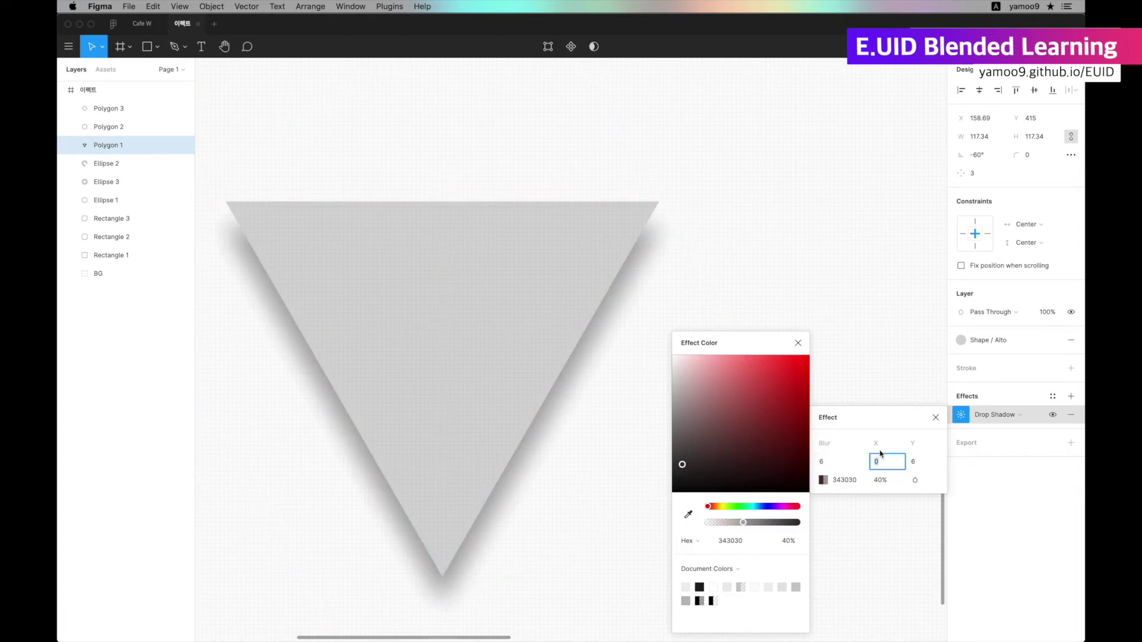
left_click(880, 479)
type("30")
key("Return")
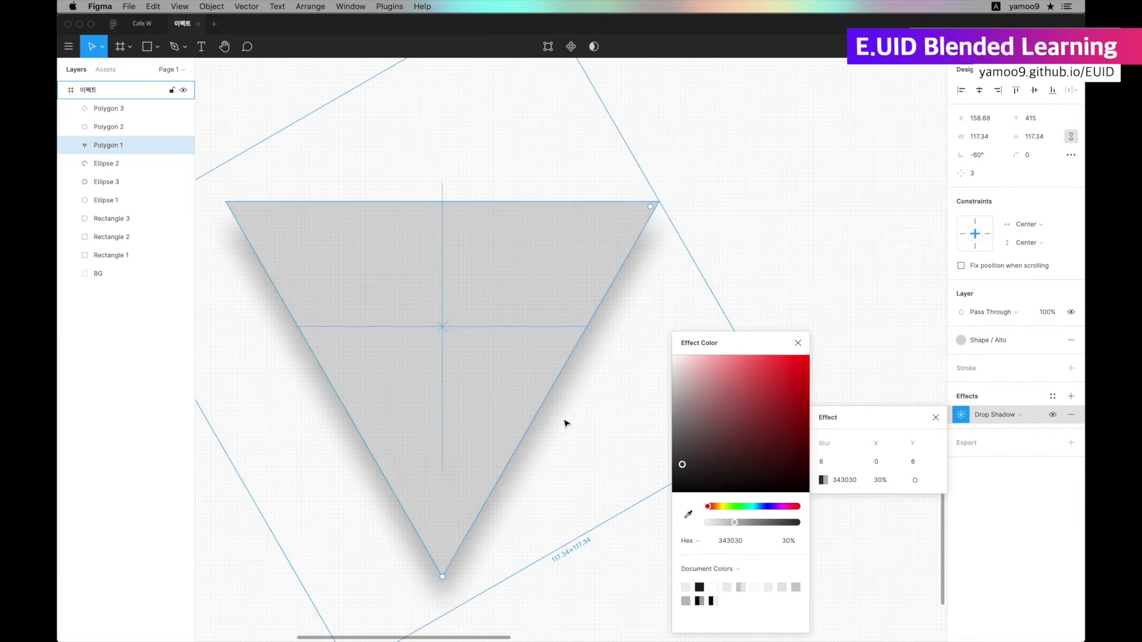
left_click(799, 345)
left_click(935, 417)
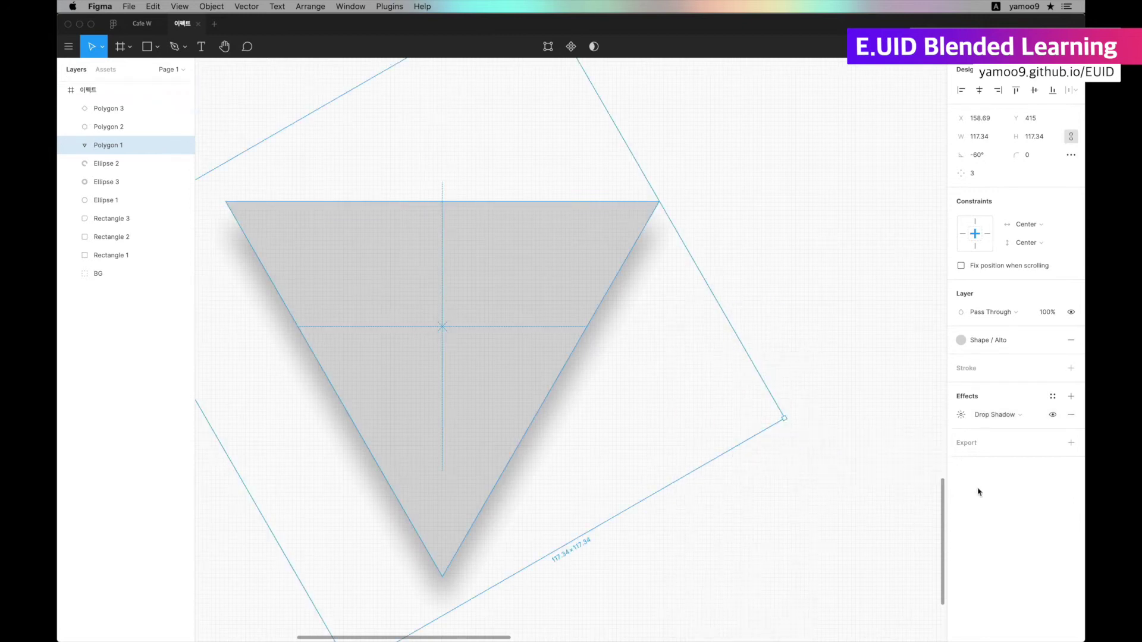
- Copy the triangle's properties and paste them onto the hexagon and the diamond in the Light section
key("shift+1")
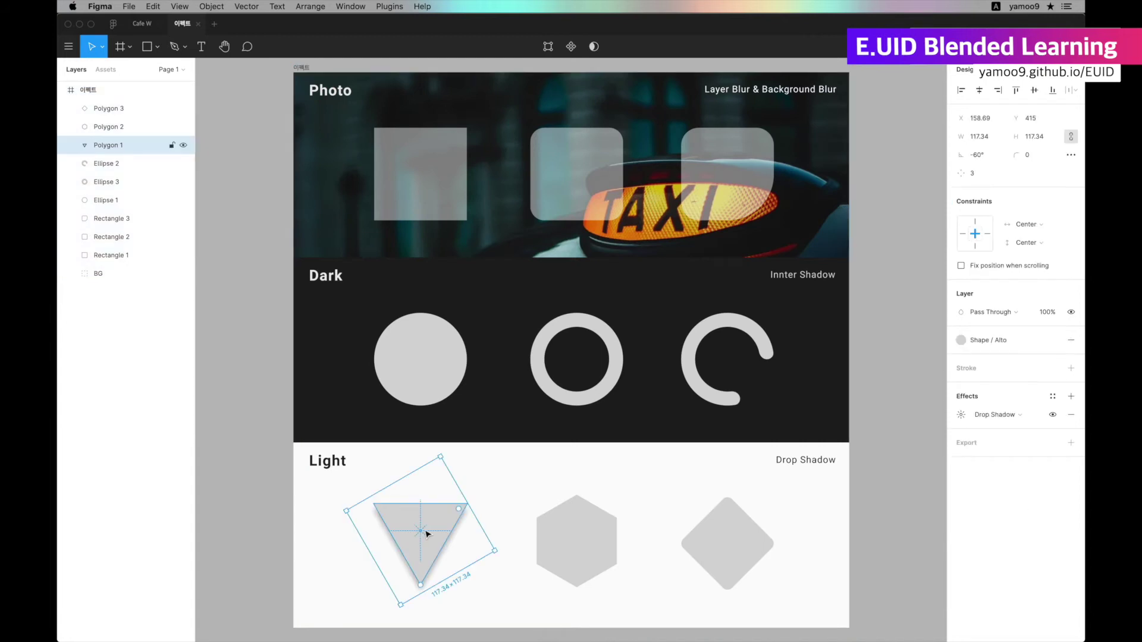
right_click(426, 534)
mouse_move(482, 627)
left_click(592, 618)
left_click(590, 539)
key("super+alt+v")
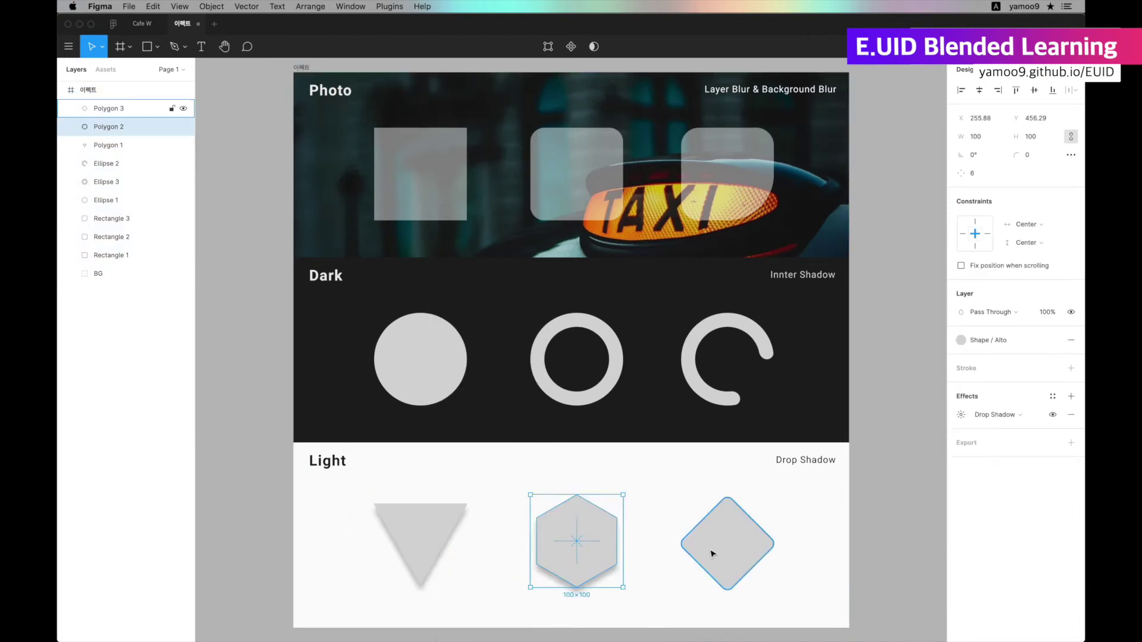
left_click(707, 541)
key("super+alt+v")
left_click(821, 540)
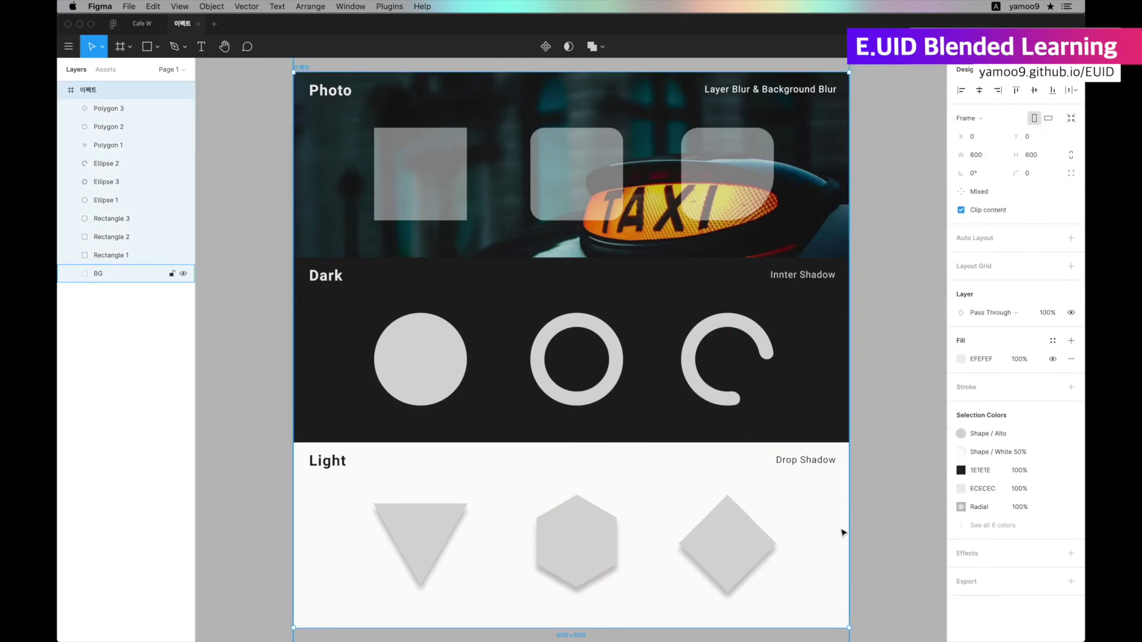
left_click(882, 517)
left_click(425, 557)
left_click(750, 553)
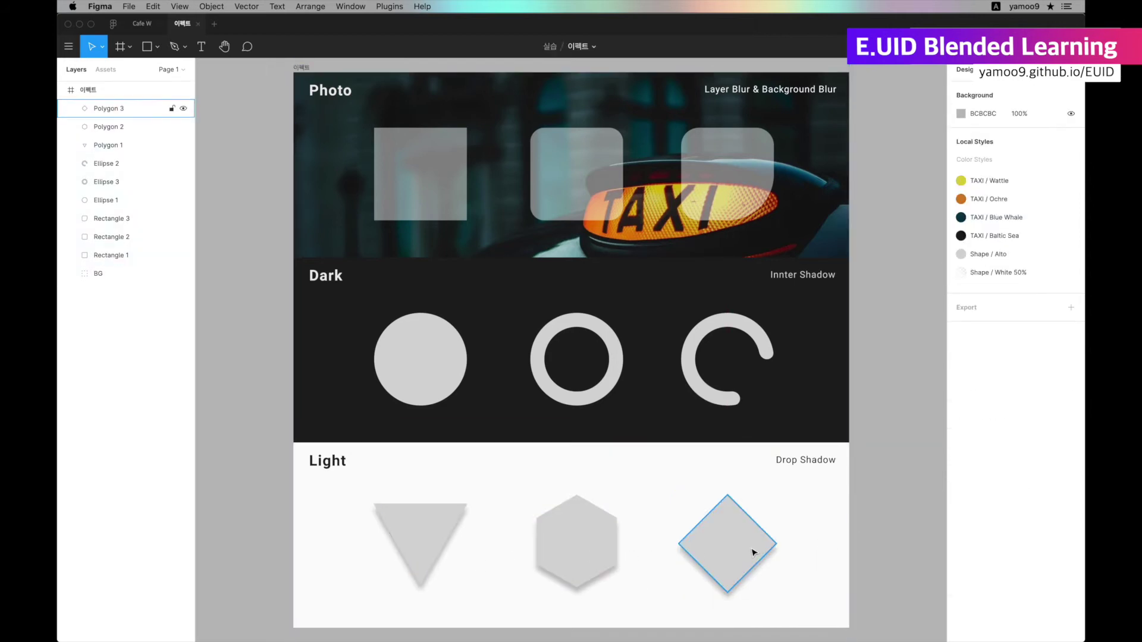
- Create an effect style named Box Shadow from the triangle's drop shadow
left_click(439, 512)
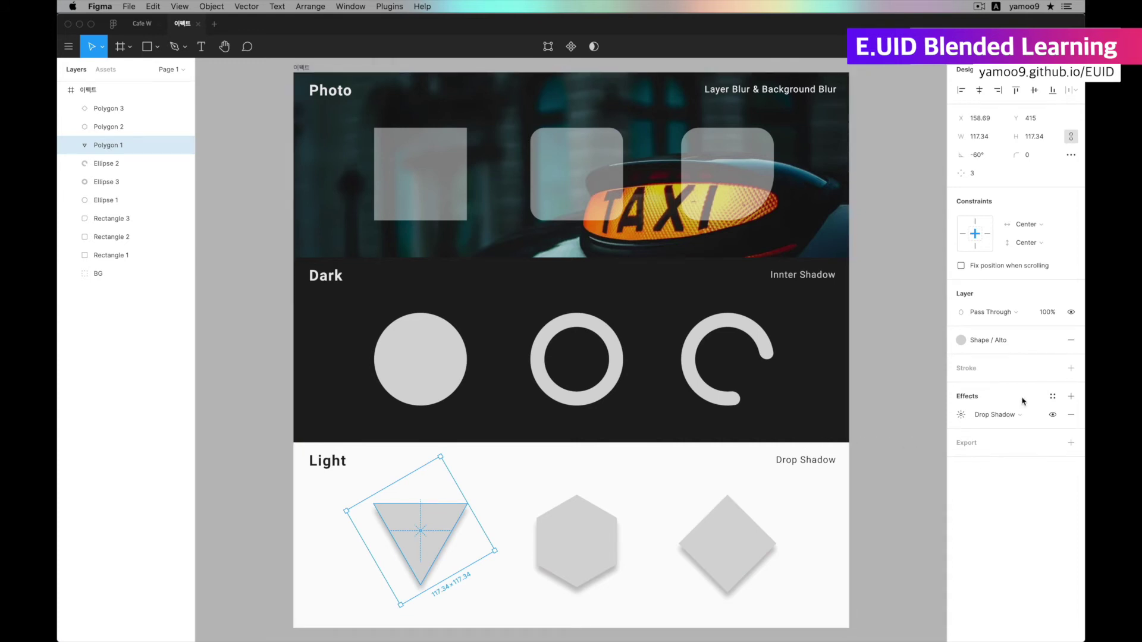
left_click(1052, 396)
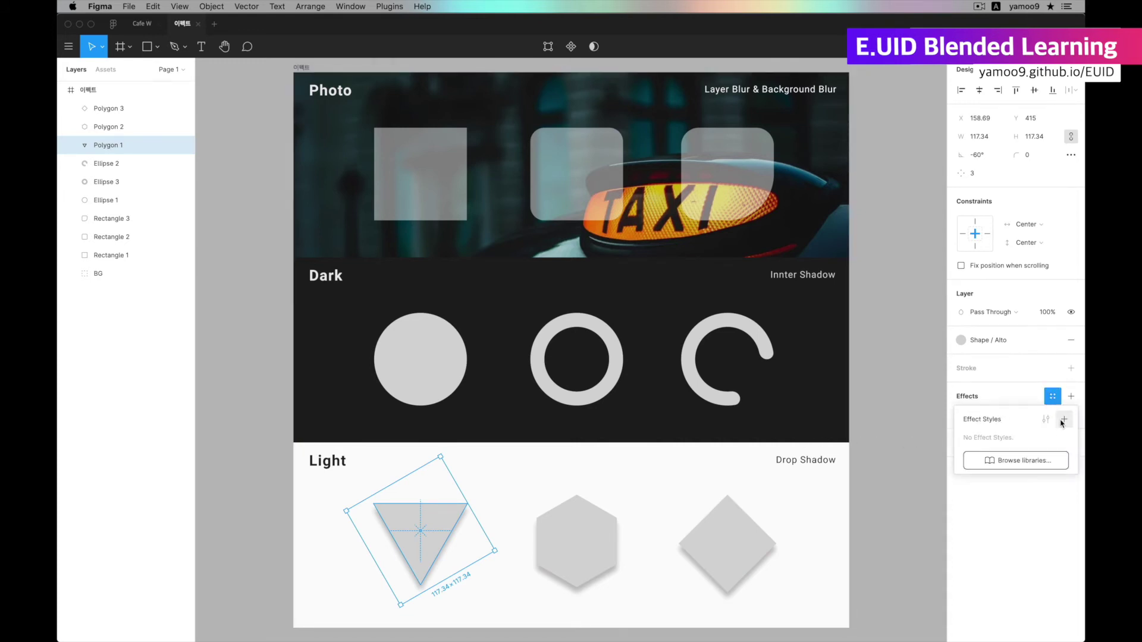
left_click(1064, 419)
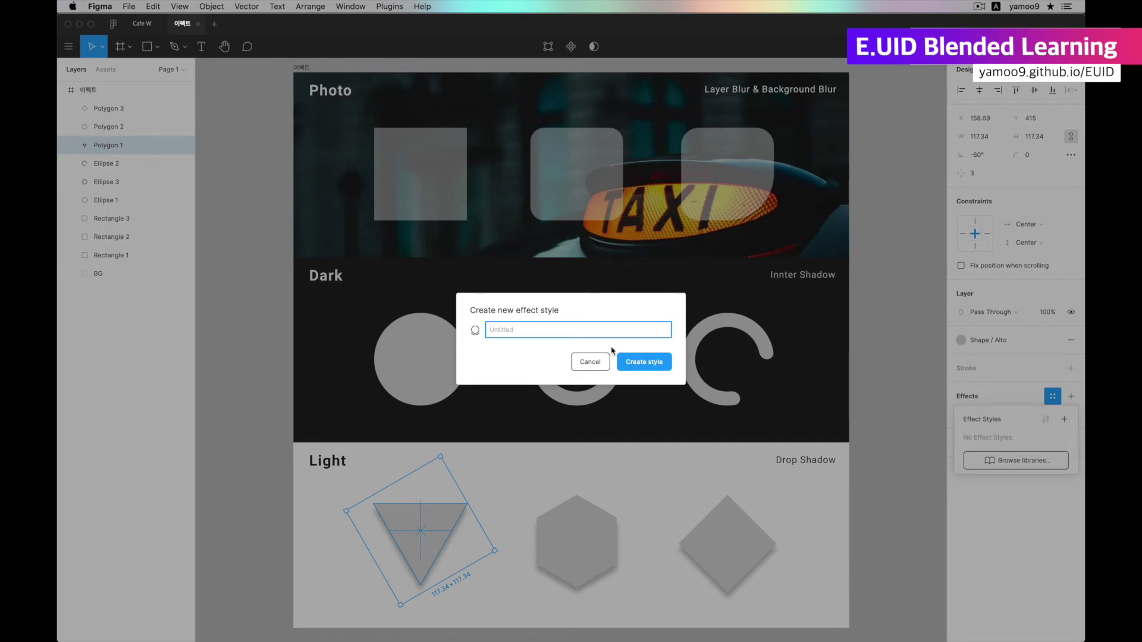
type("Box")
left_click(633, 364)
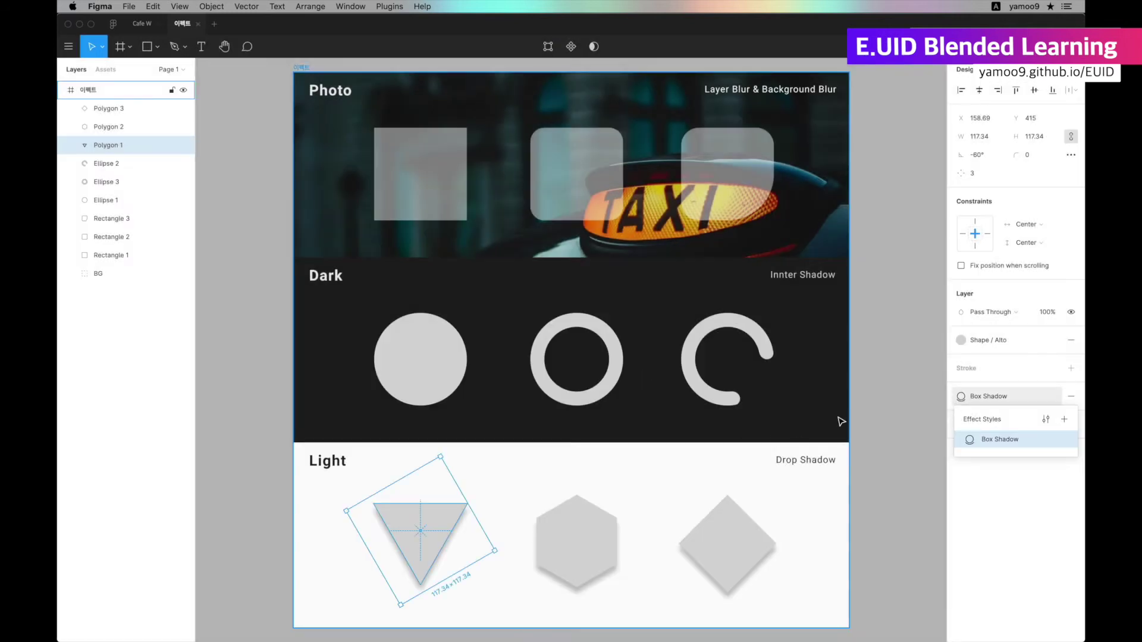
- Apply the Box Shadow effect style to the hexagon and the diamond in the Light section
left_click(882, 400)
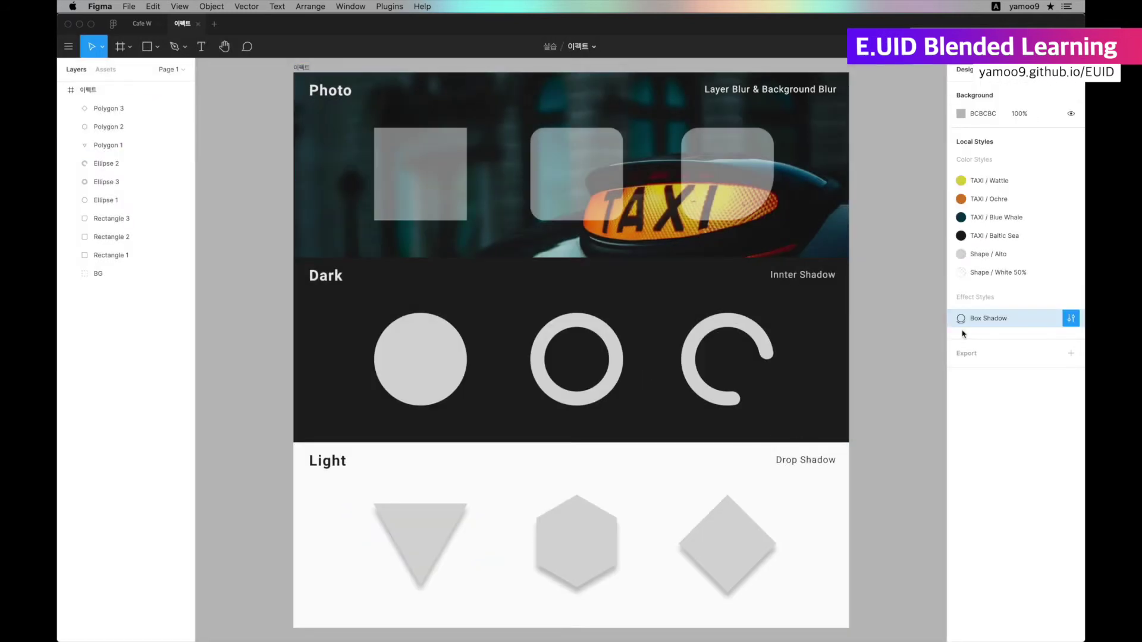
left_click(607, 526)
left_click(714, 538, "shift")
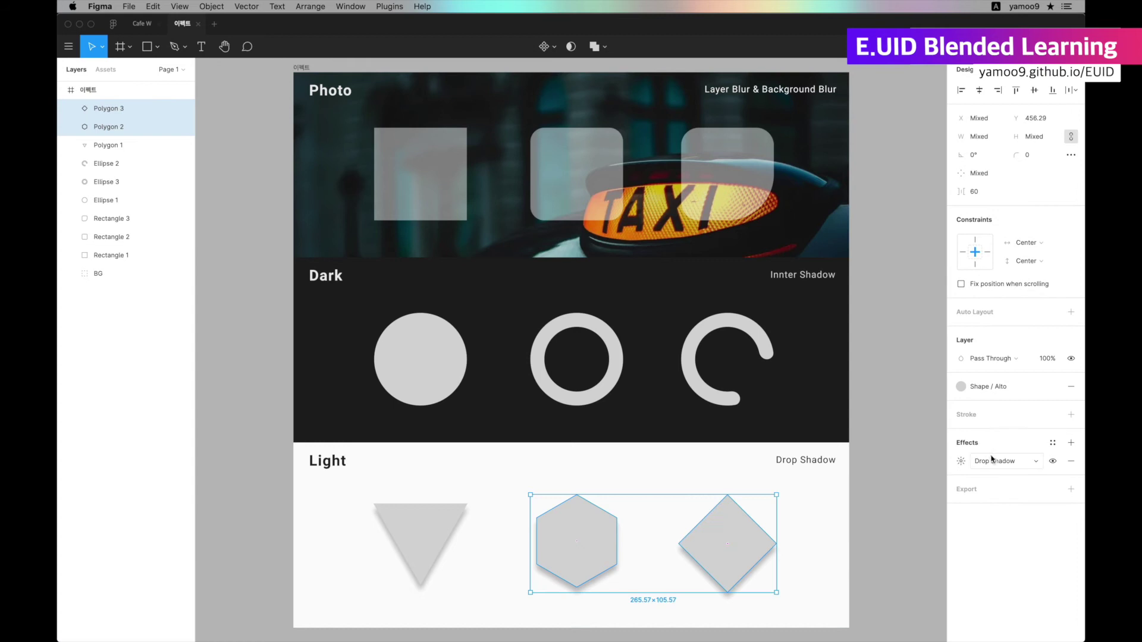
left_click(1052, 443)
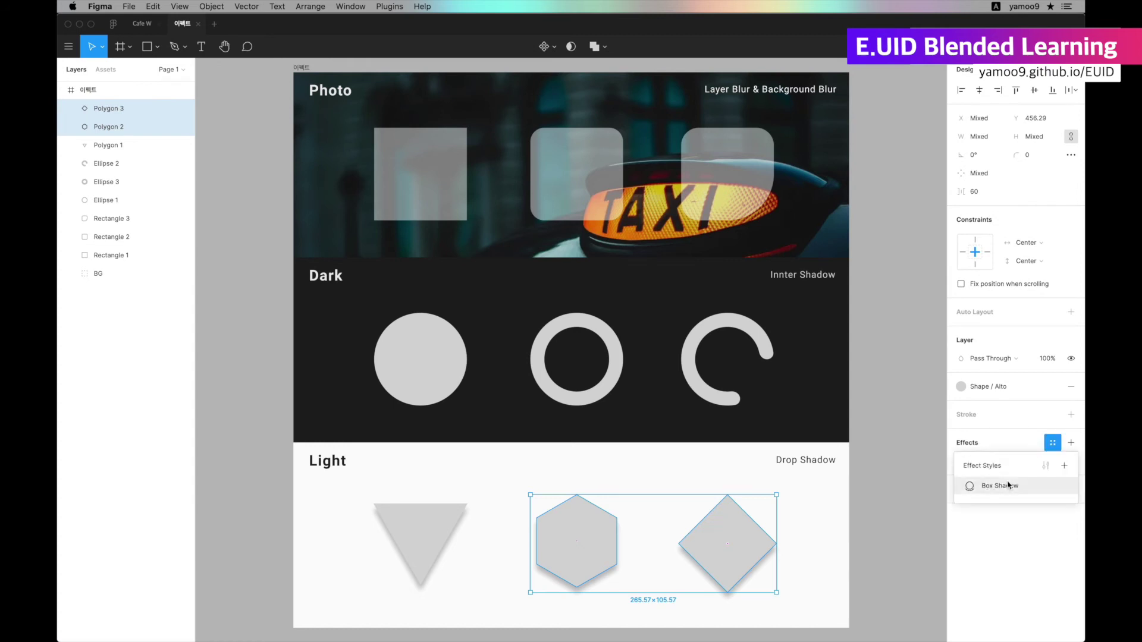
left_click(1005, 485)
left_click(894, 520)
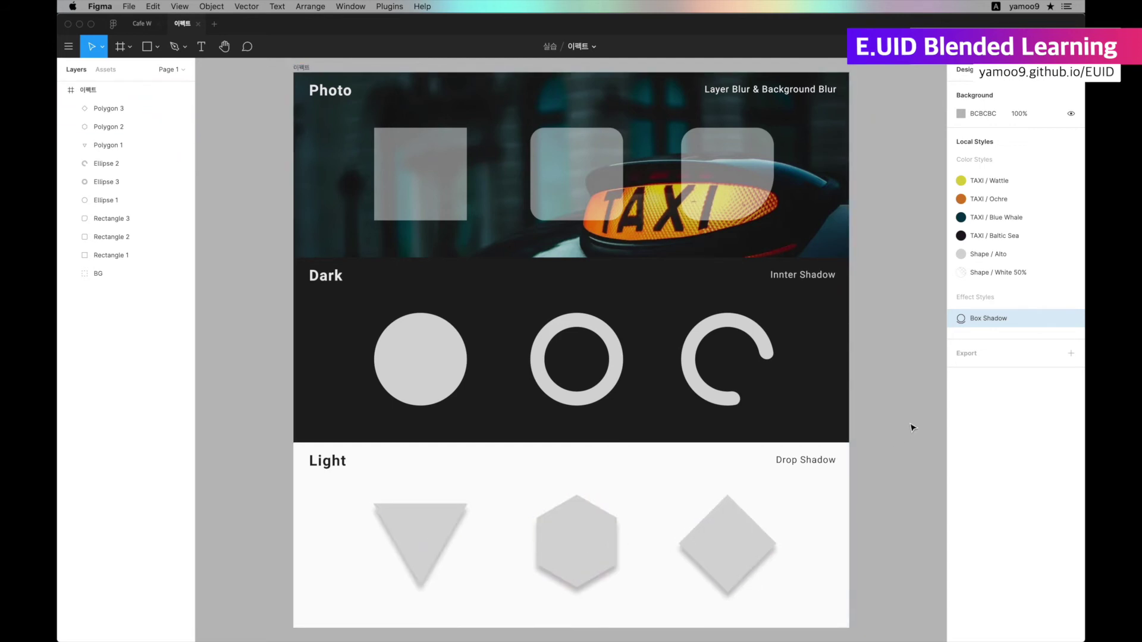
- Try a Y offset of 10 in the Box Shadow effect style, then set it back to 6 and leave the style settings
left_click(1071, 318)
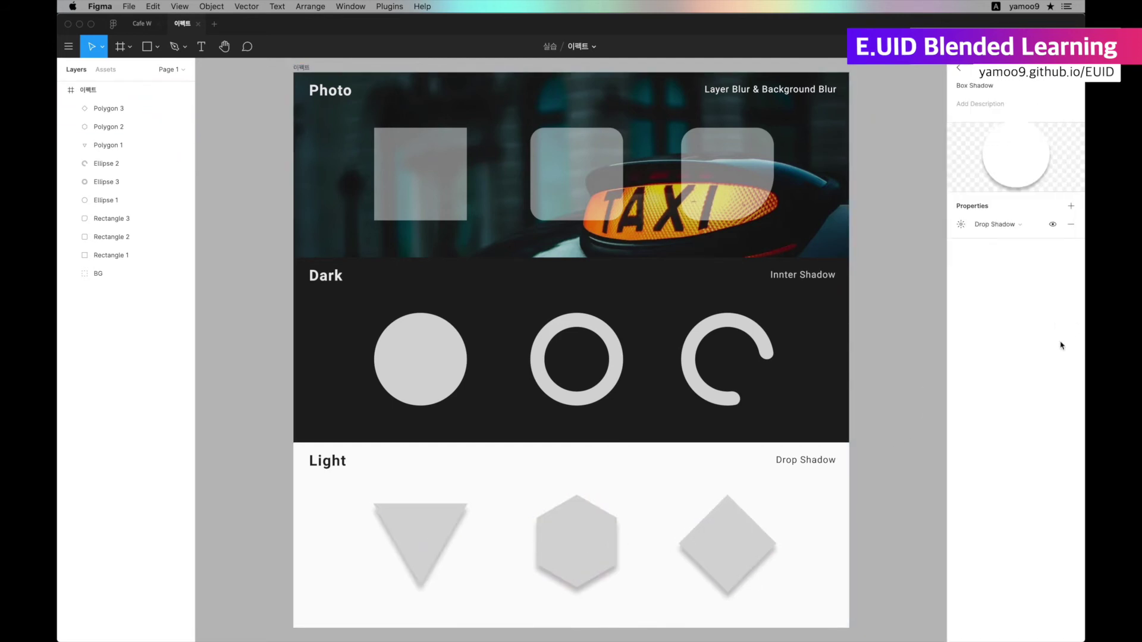
left_click(961, 225)
left_click(926, 271)
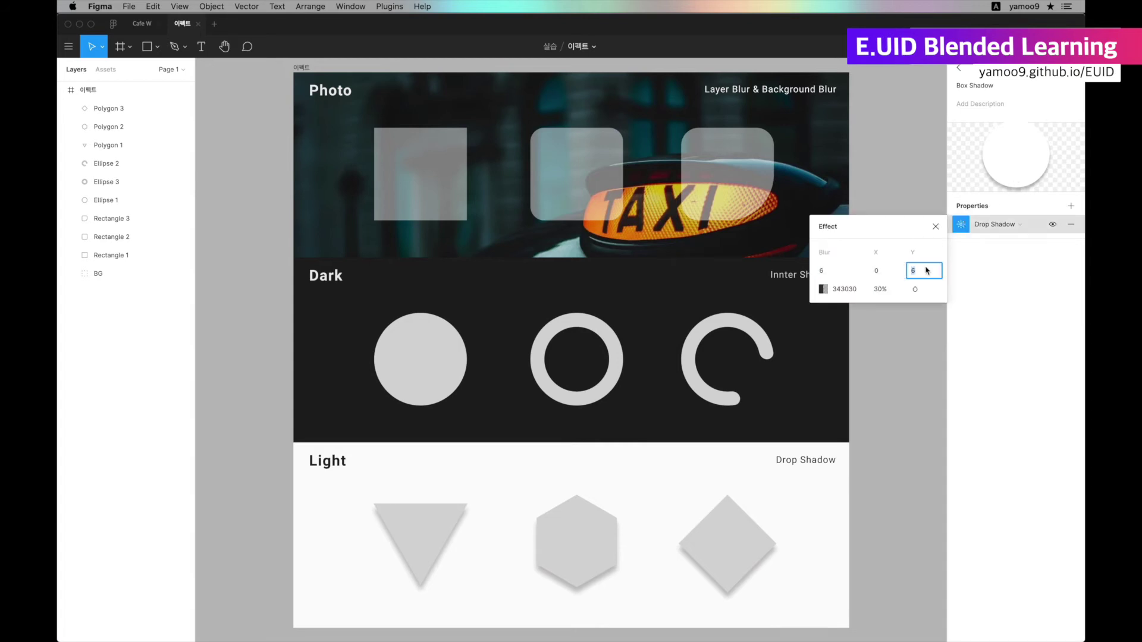
key("Return")
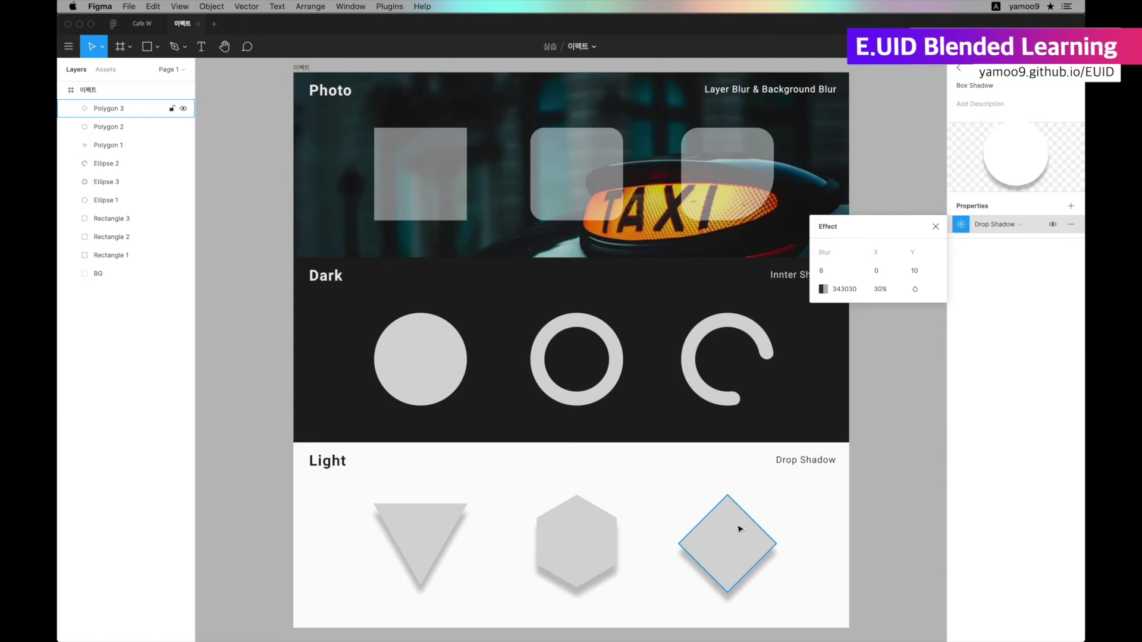
left_click(922, 273)
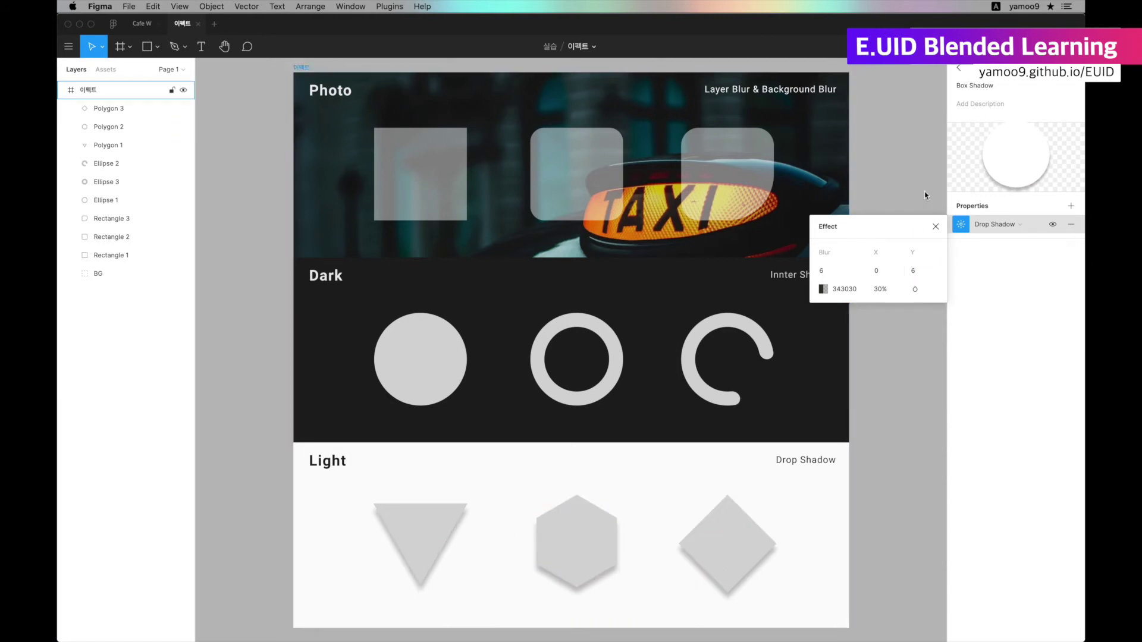
left_click(957, 70)
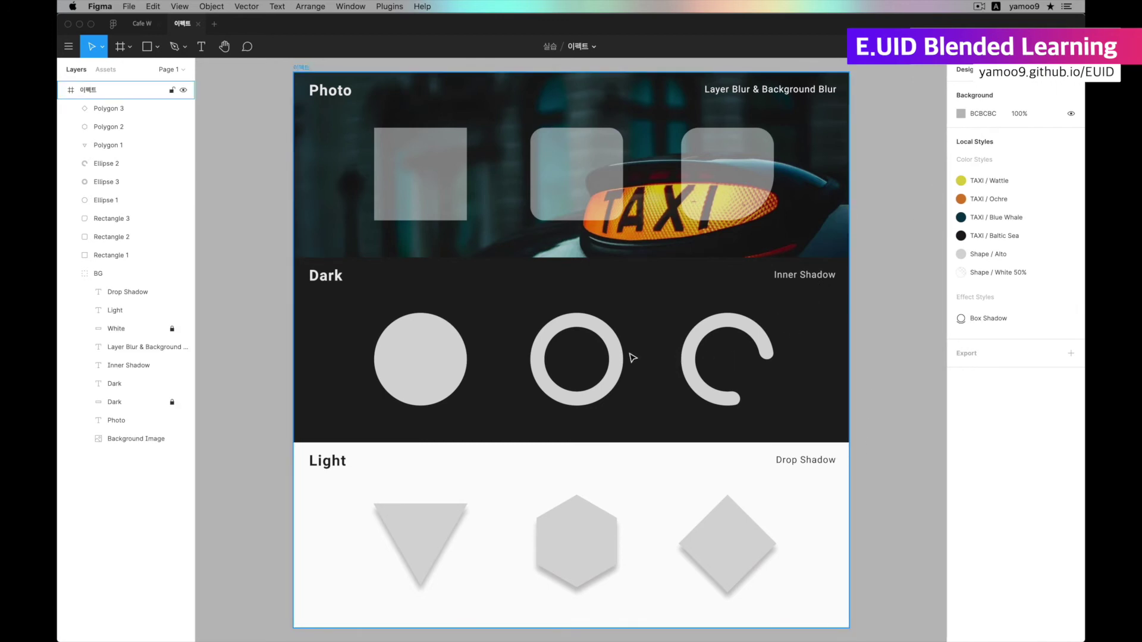
- Add an Inner Shadow effect to the open ring in the Dark section
left_click(737, 361)
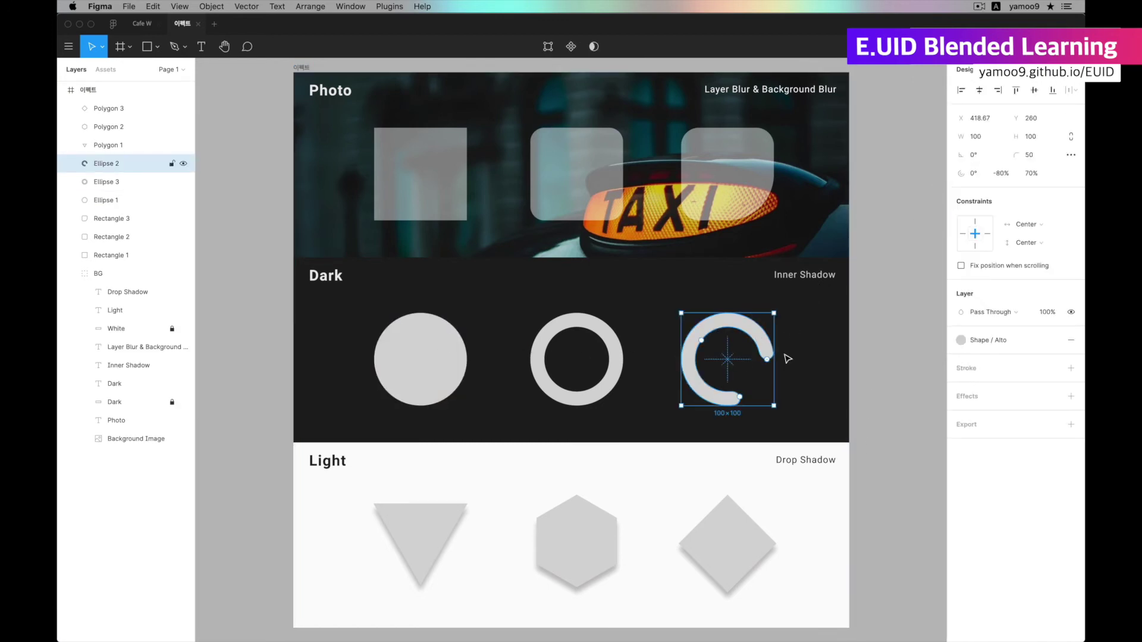
left_click(1071, 396)
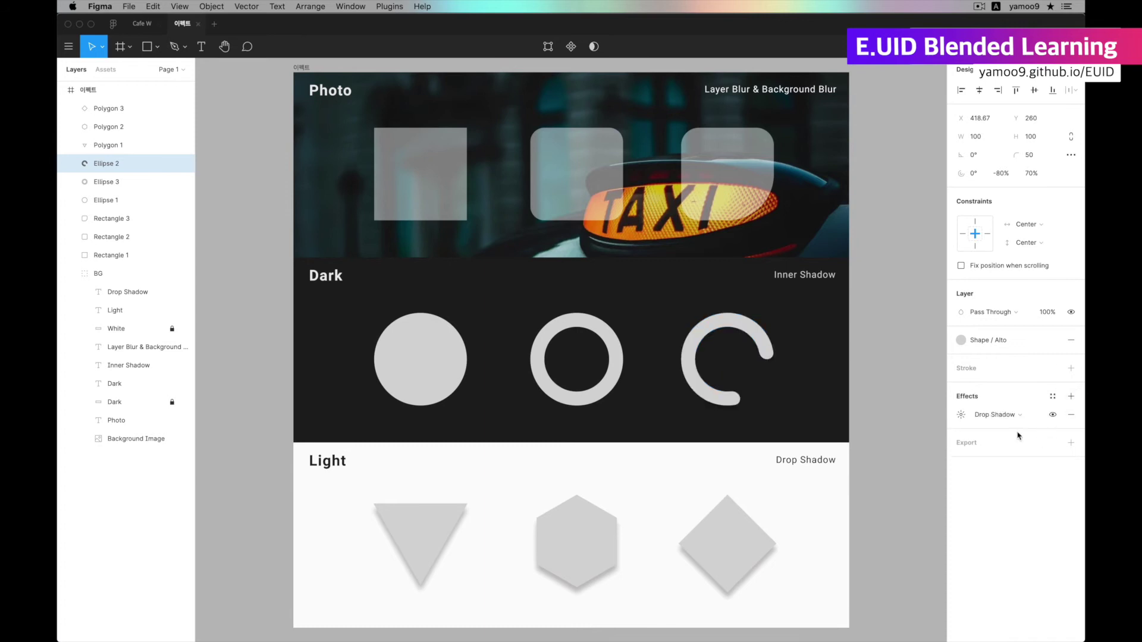
left_click(992, 416)
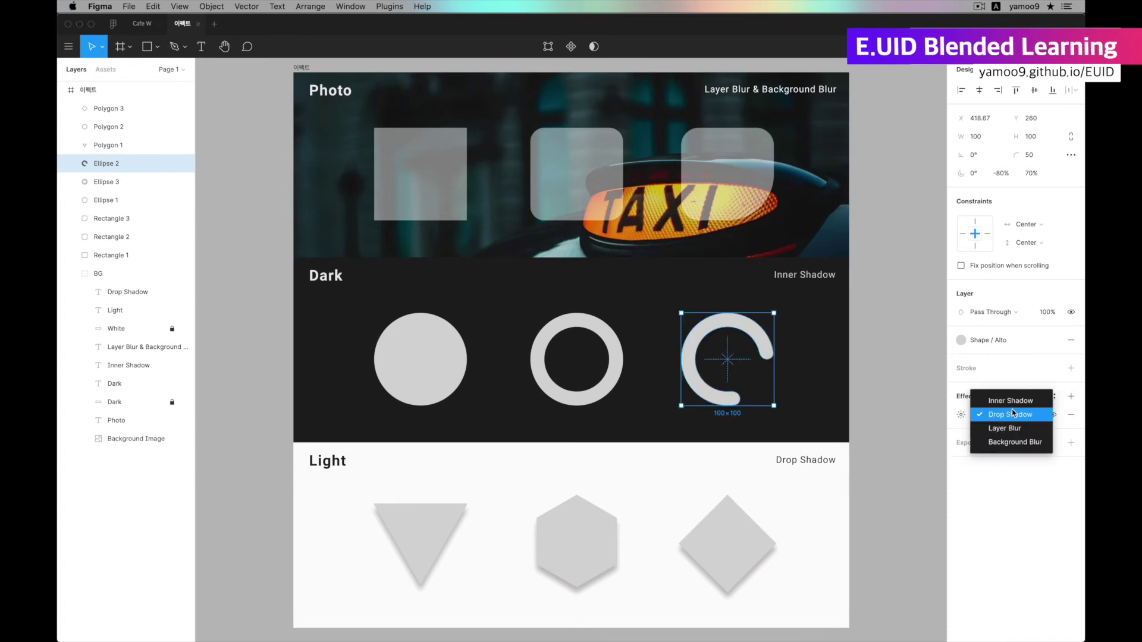
left_click(1014, 403)
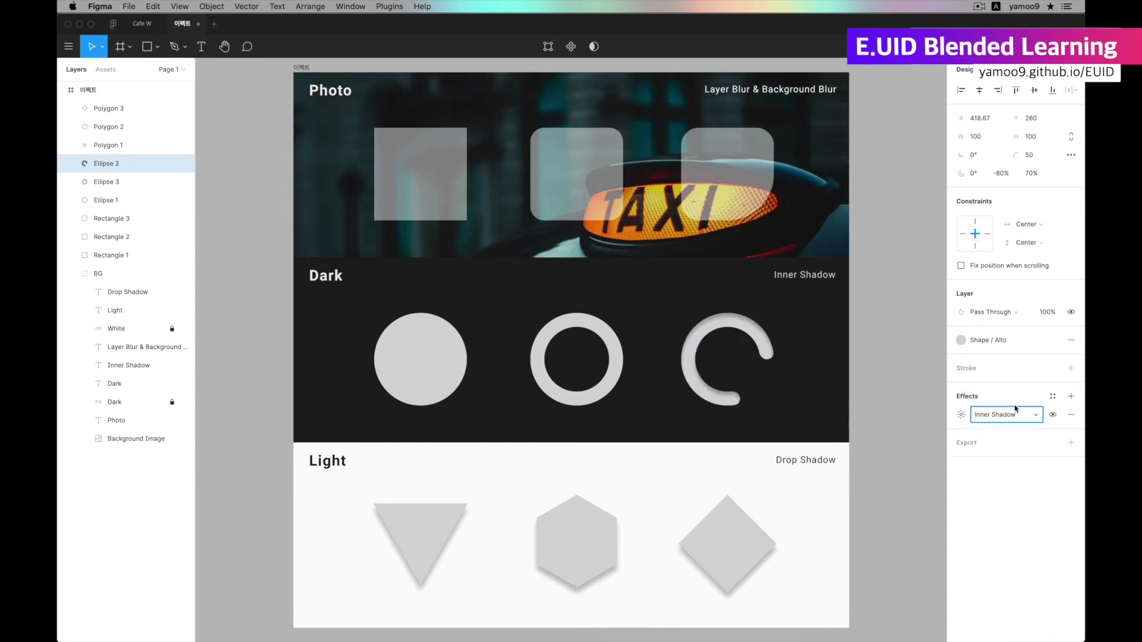
- Set the open ring's inner shadow to blur 1, X offset 3, Y offset 3 and opacity 45%
key("shift+2")
left_click(961, 414)
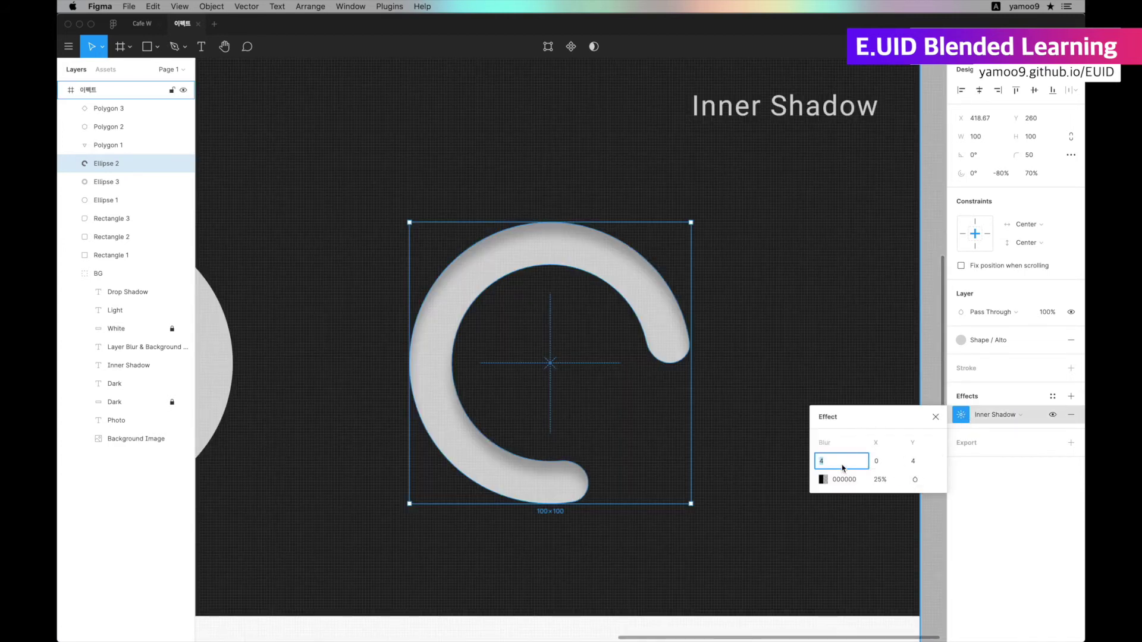
type("1")
left_click(877, 462)
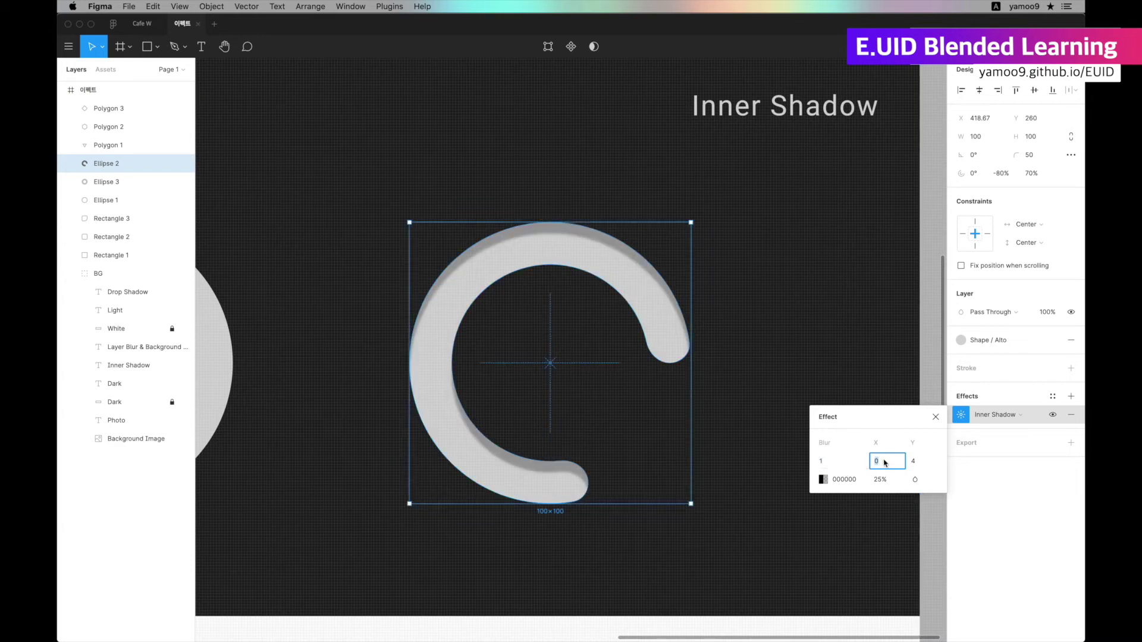
type("3")
key("Tab")
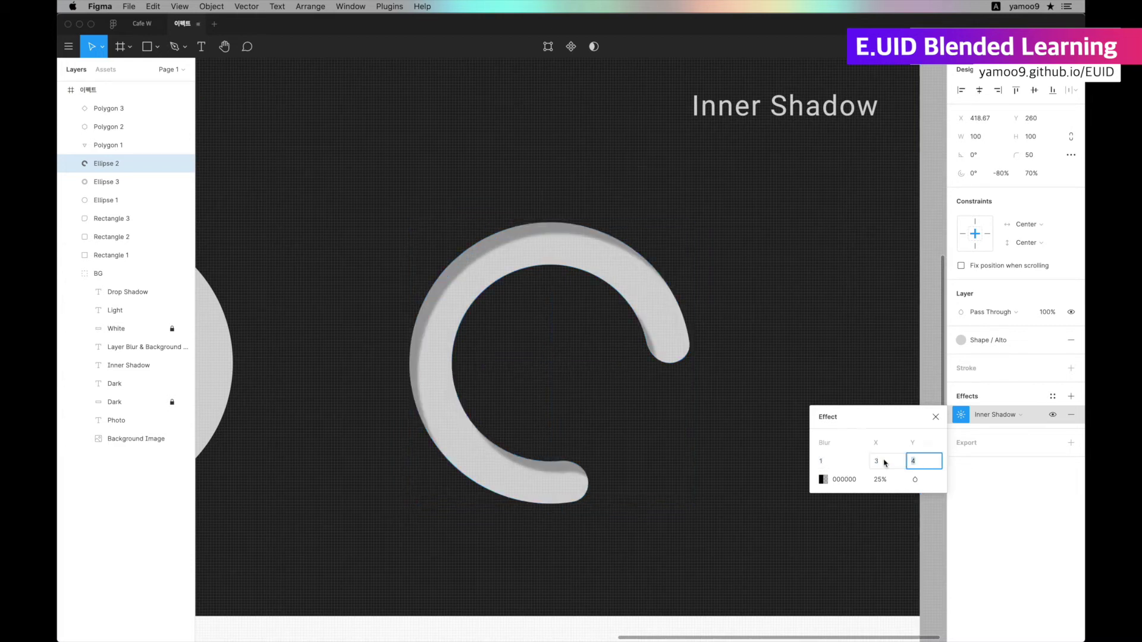
type("3")
key("Tab")
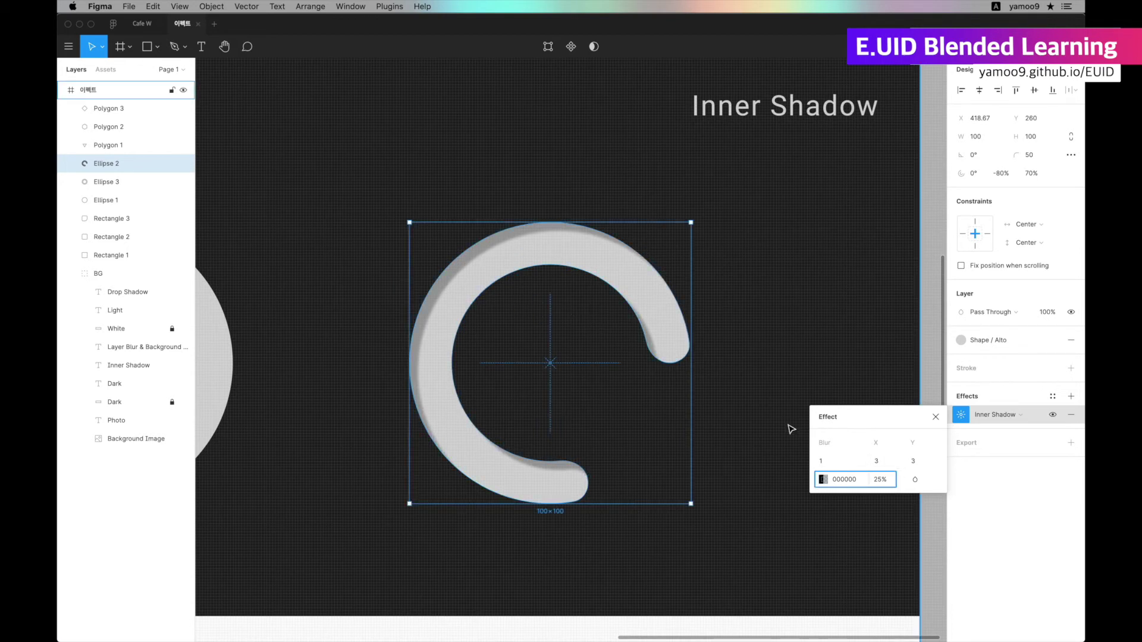
left_click(880, 484)
key("Return")
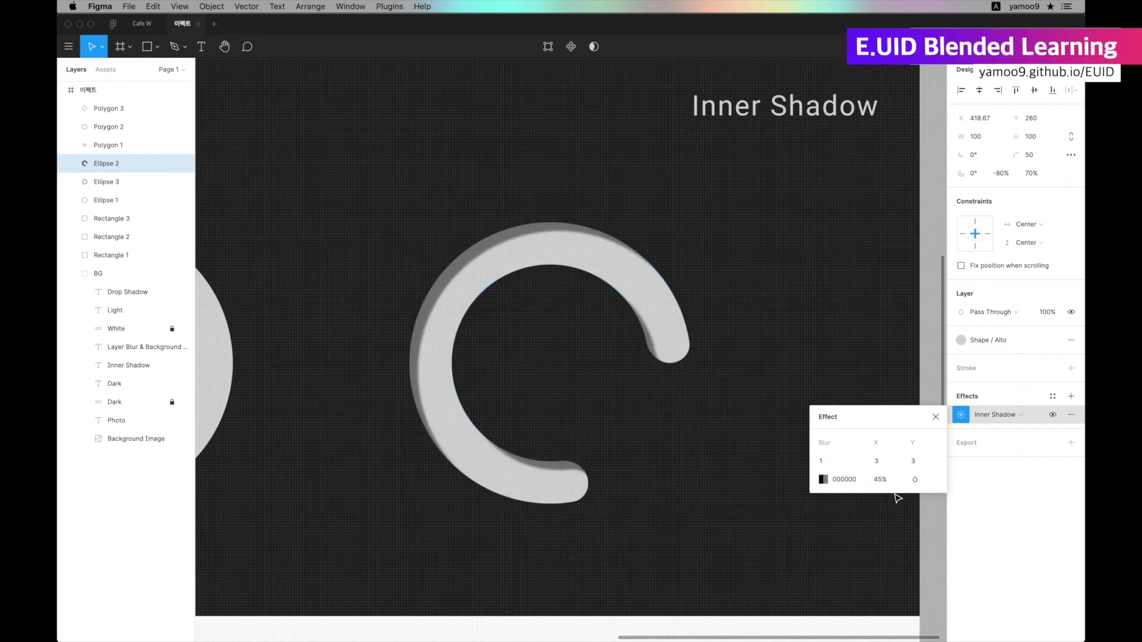
- Try the Darken blend mode on the open ring's inner shadow, then return it to Normal and close the effect settings
left_click(908, 484)
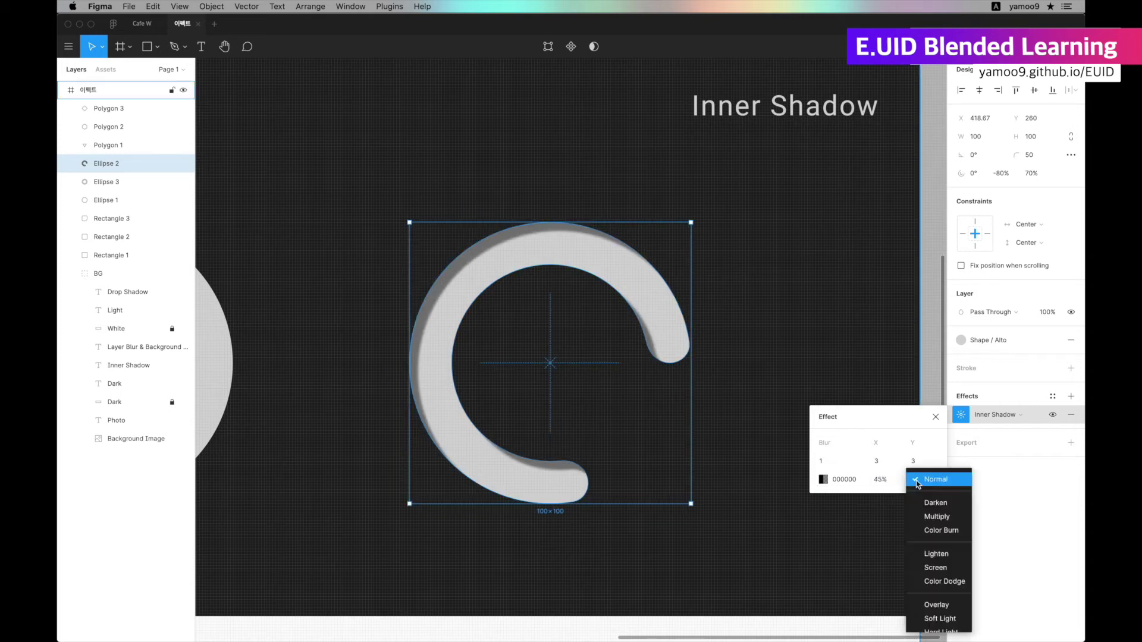
left_click(936, 507)
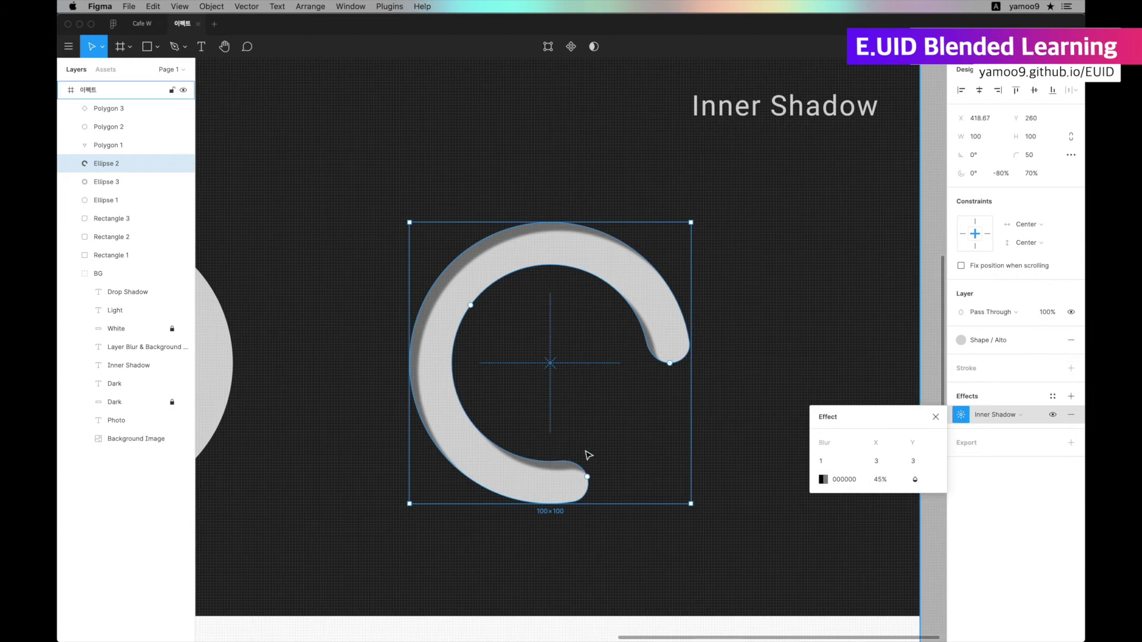
left_click(908, 483)
left_click(928, 455)
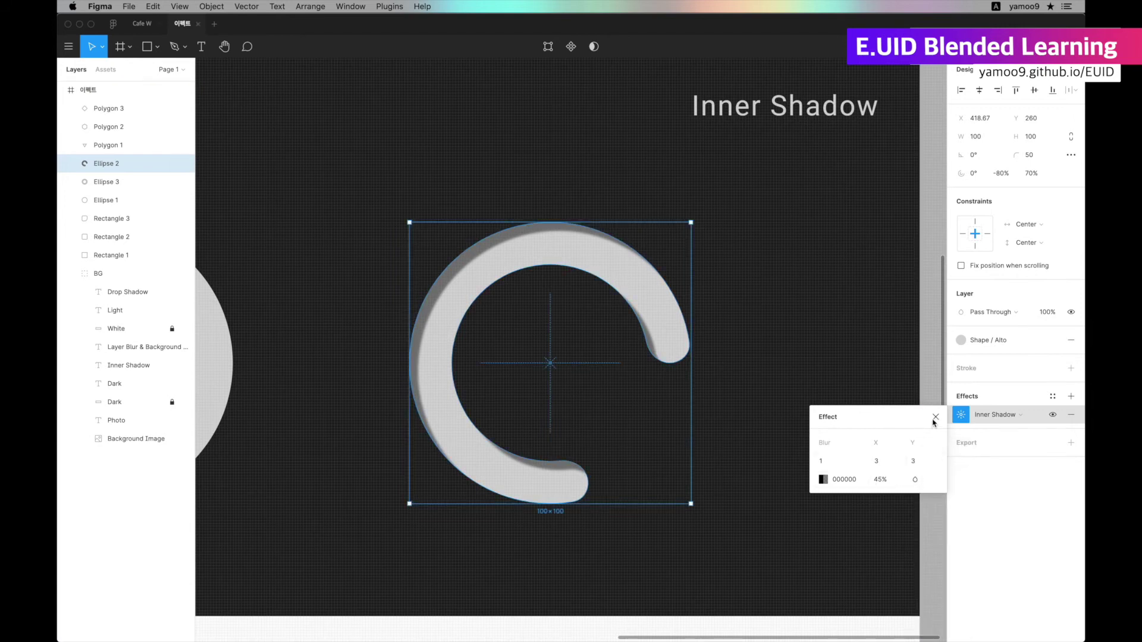
left_click(936, 417)
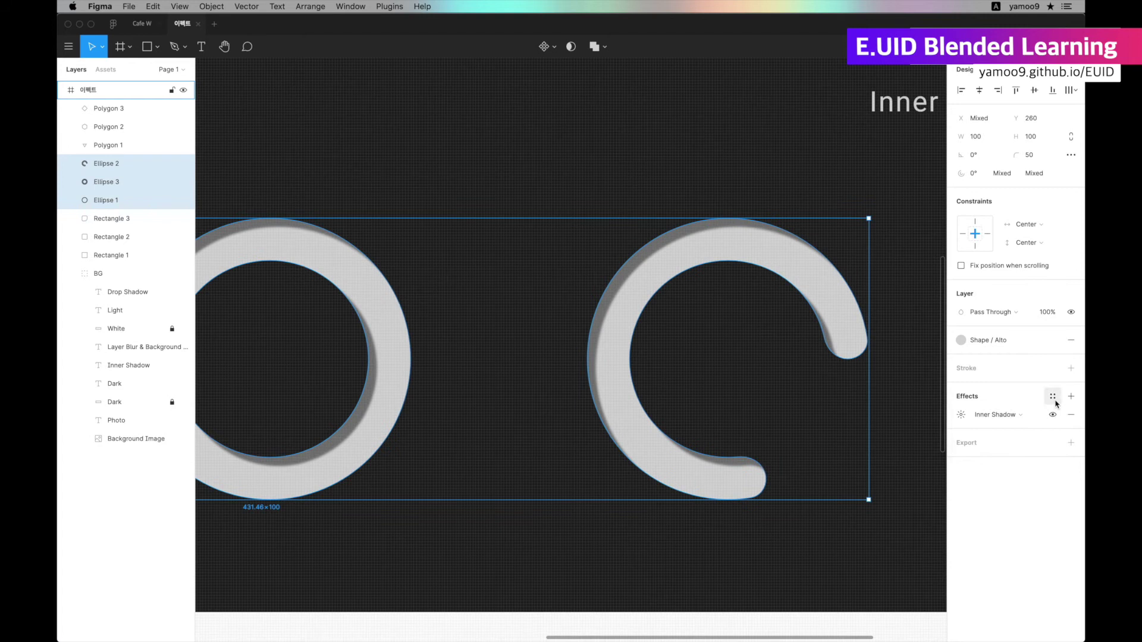
- Create an effect style named Box Shadow (In) from the inner shadow of the three Dark section shapes
left_click(1053, 396)
left_click(1065, 419)
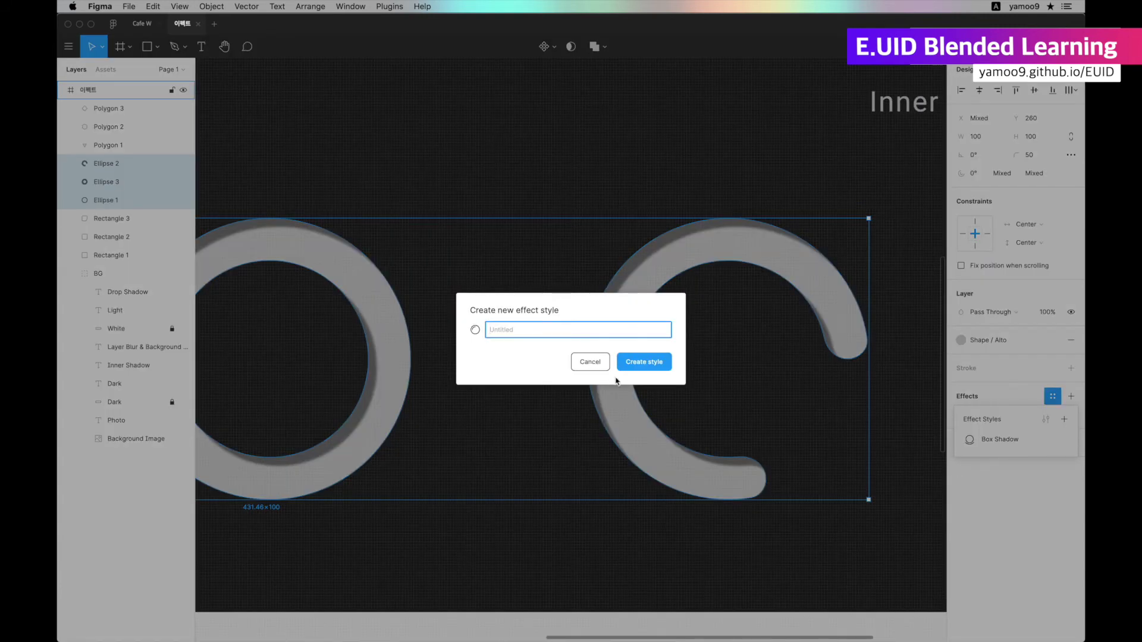
type("Box Shadow (In")
left_click(642, 365)
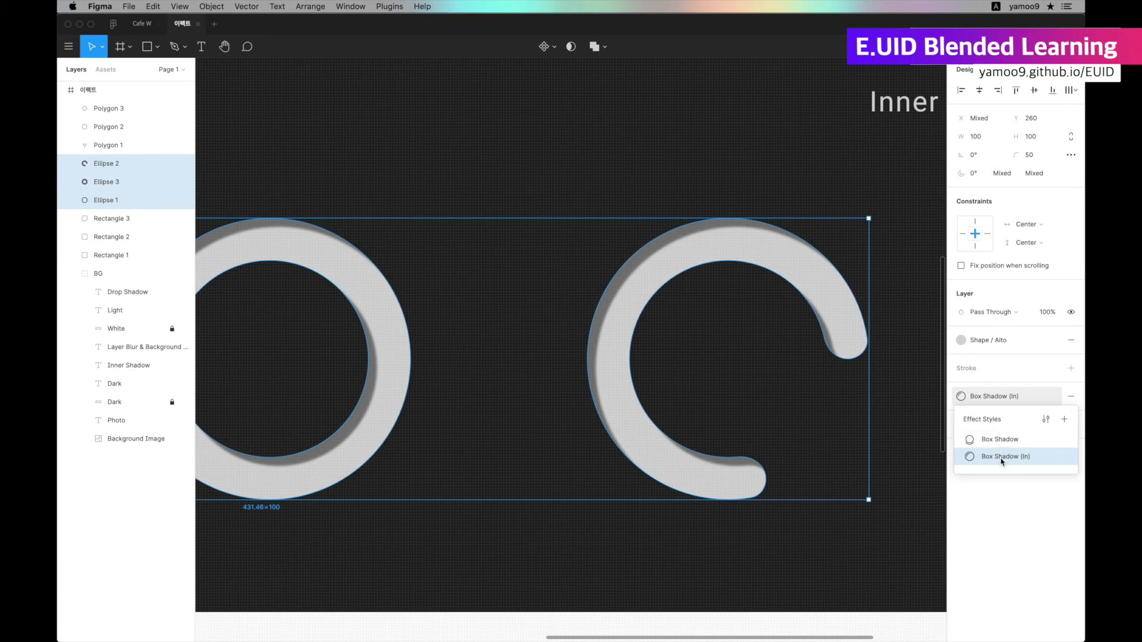
left_click(954, 516)
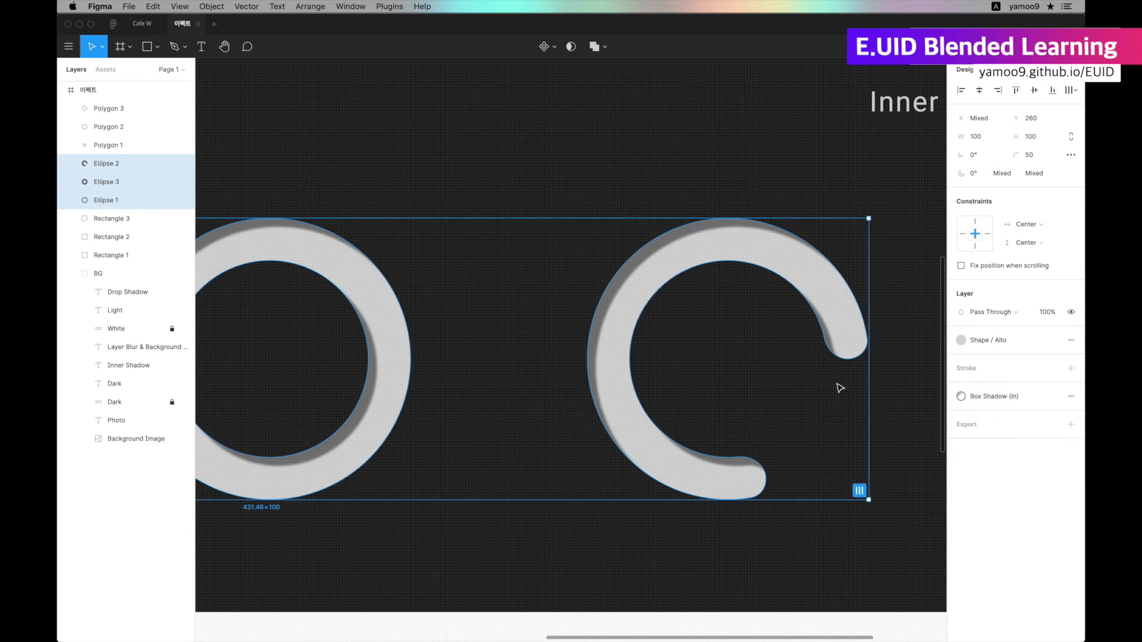
- Check the effect style assigned to the open ring and the closed ring in the Dark section
left_click(887, 387)
left_click(698, 401)
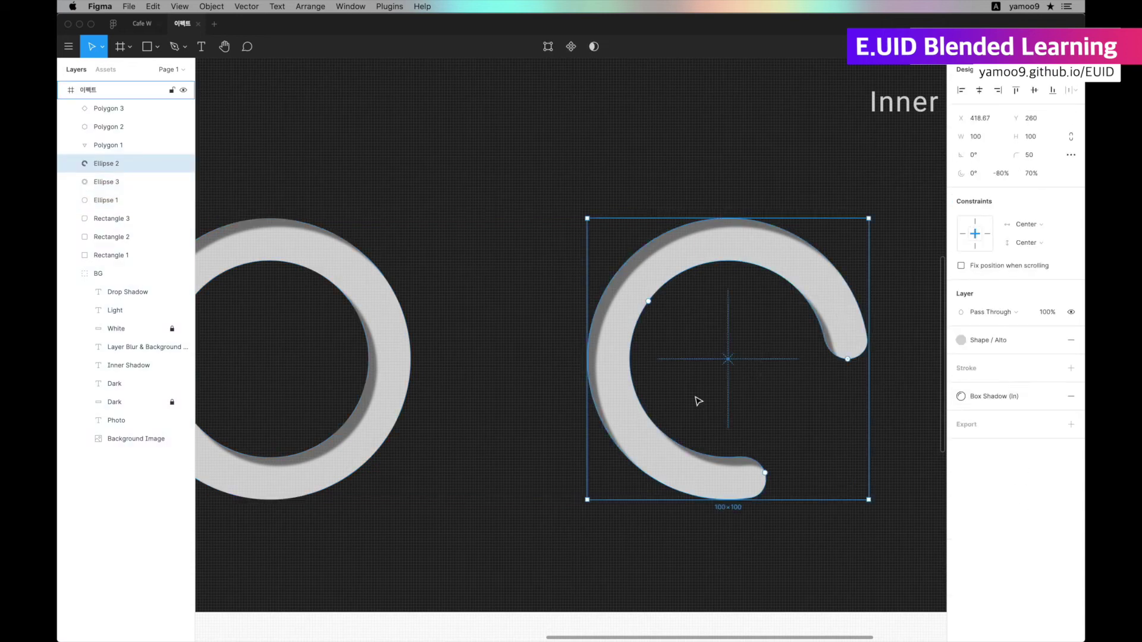
left_click(390, 291)
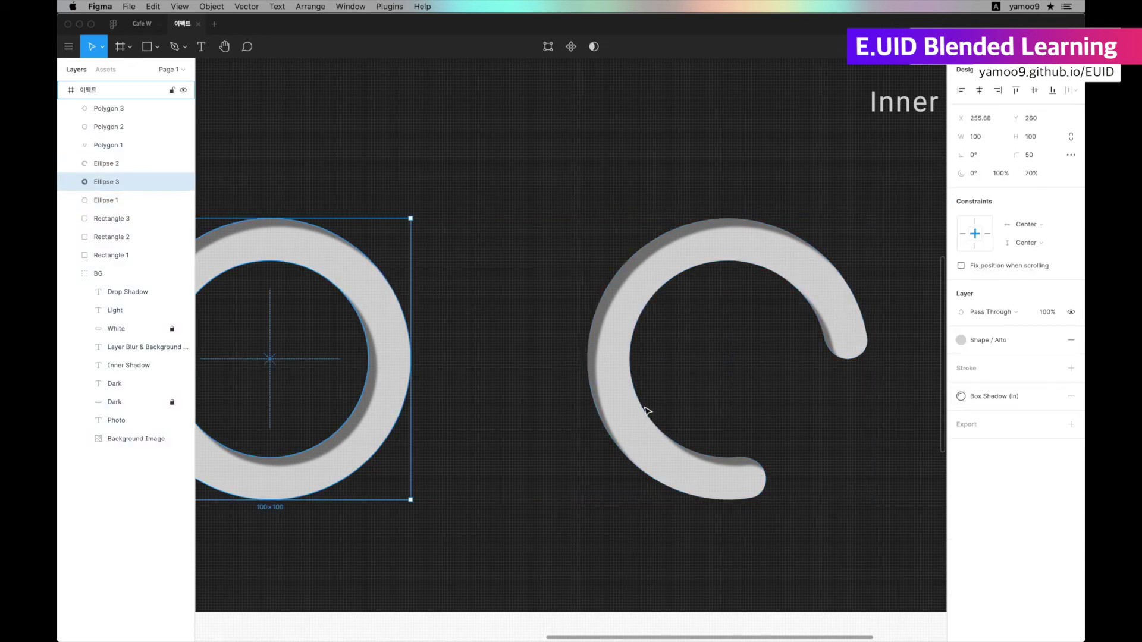
- Add a Layer Blur effect with a blur of 10 to the sharp-cornered square in the Photo section
key("Escape")
key("shift+2")
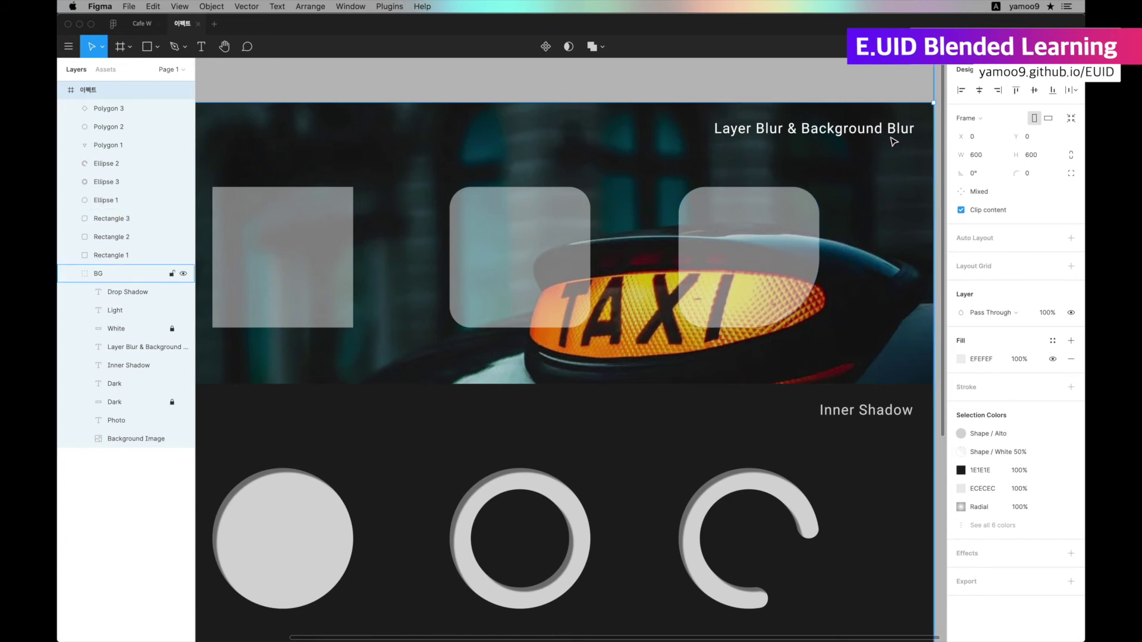
left_click(283, 259)
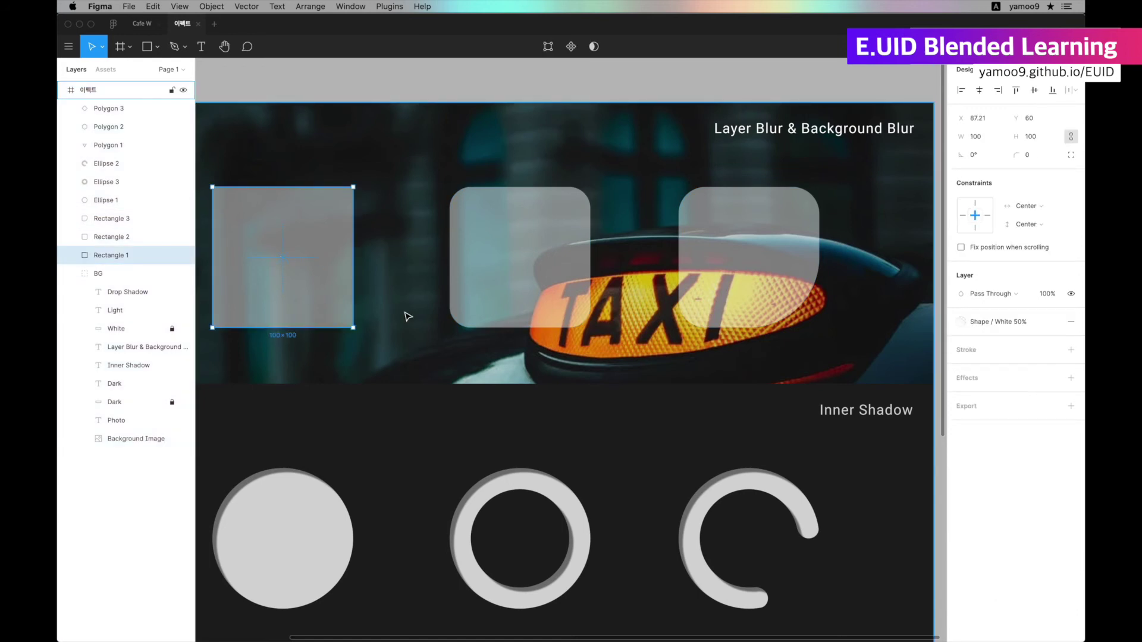
left_click(1070, 378)
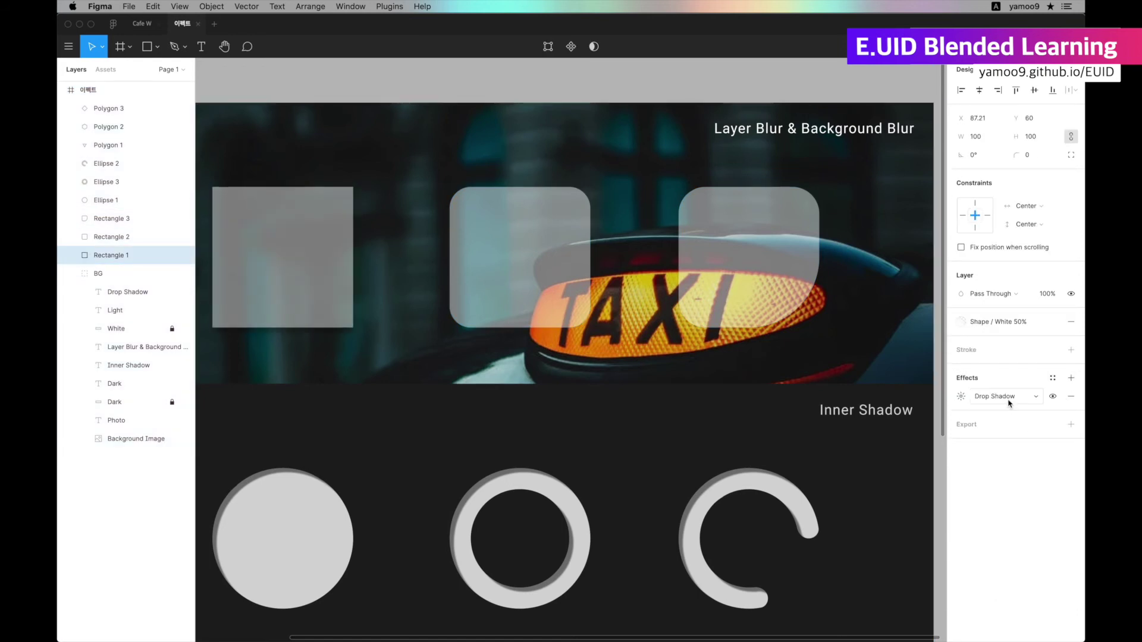
left_click(1008, 403)
left_click(1021, 412)
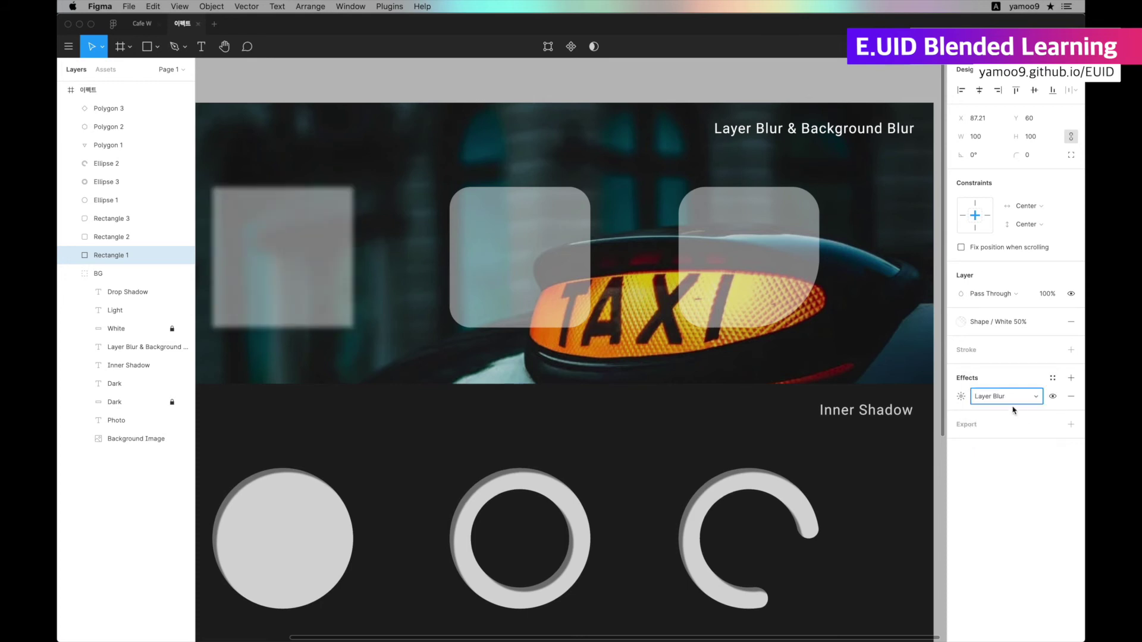
left_click(957, 400)
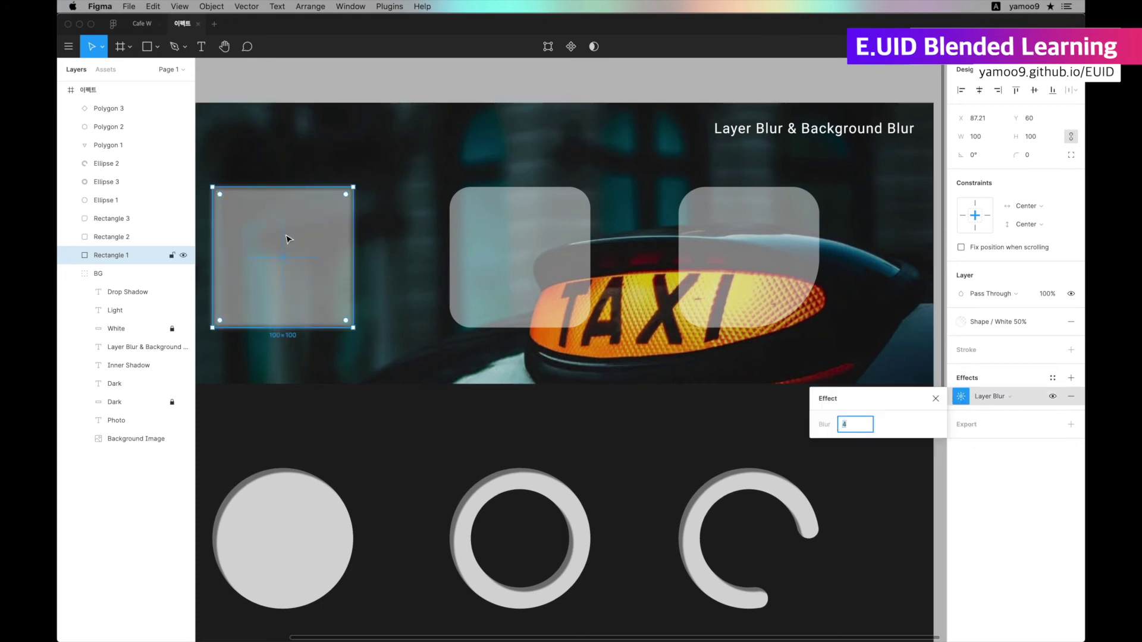
type("10")
key("Return")
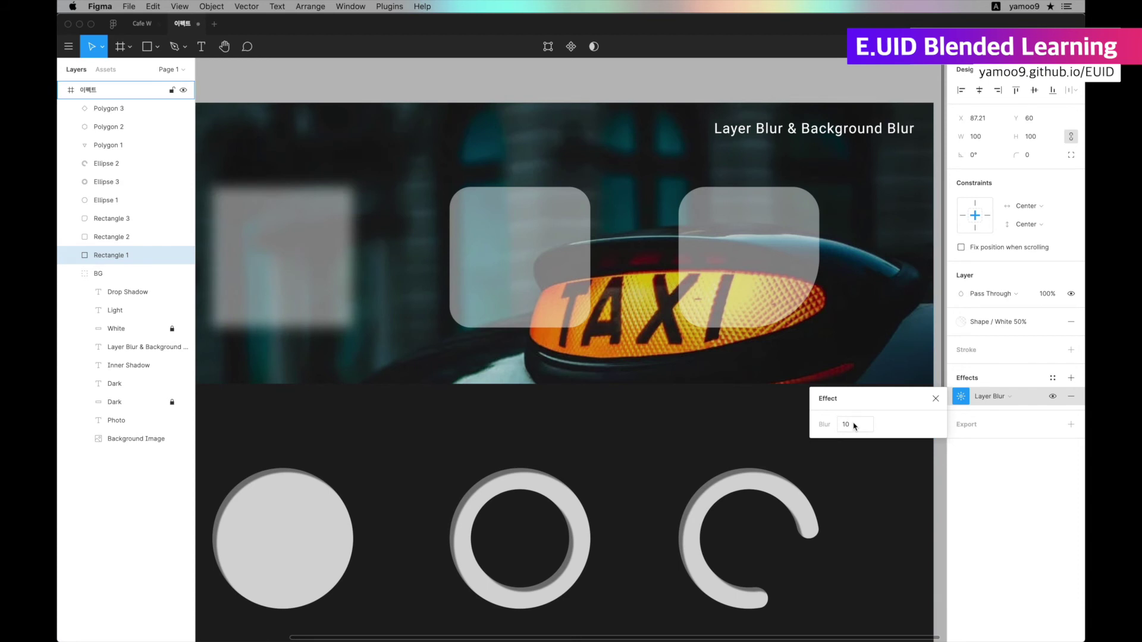
left_click(333, 96)
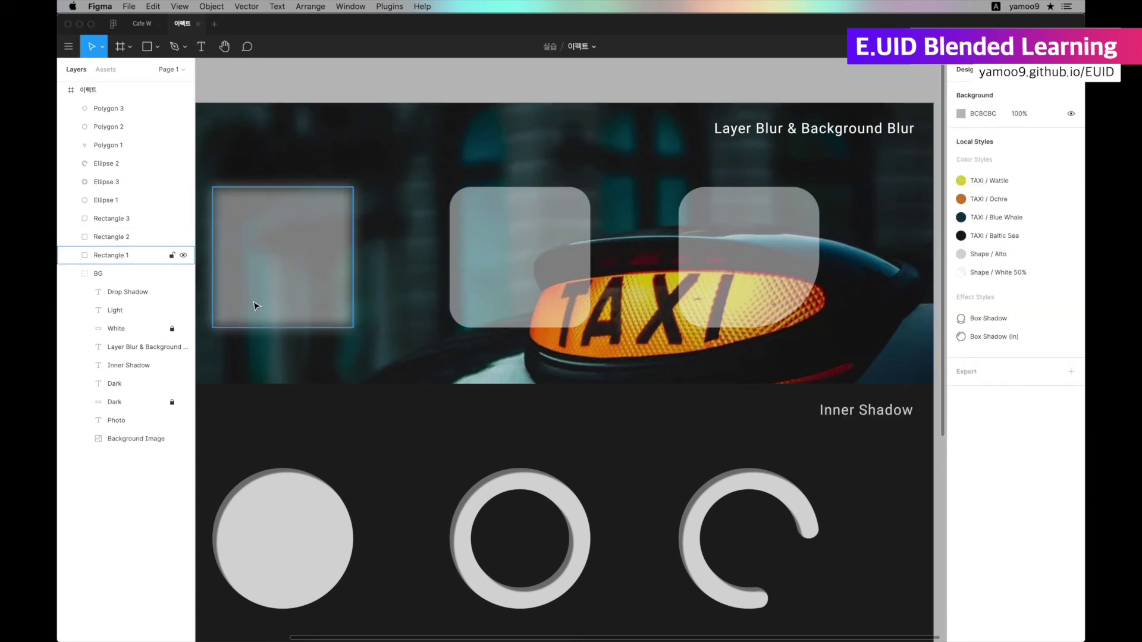
- Add a Background Blur effect with a blur of 8 to the third shape, over the taxi sign, in the Photo section
left_click(517, 262)
left_click(757, 247)
left_click(1005, 415)
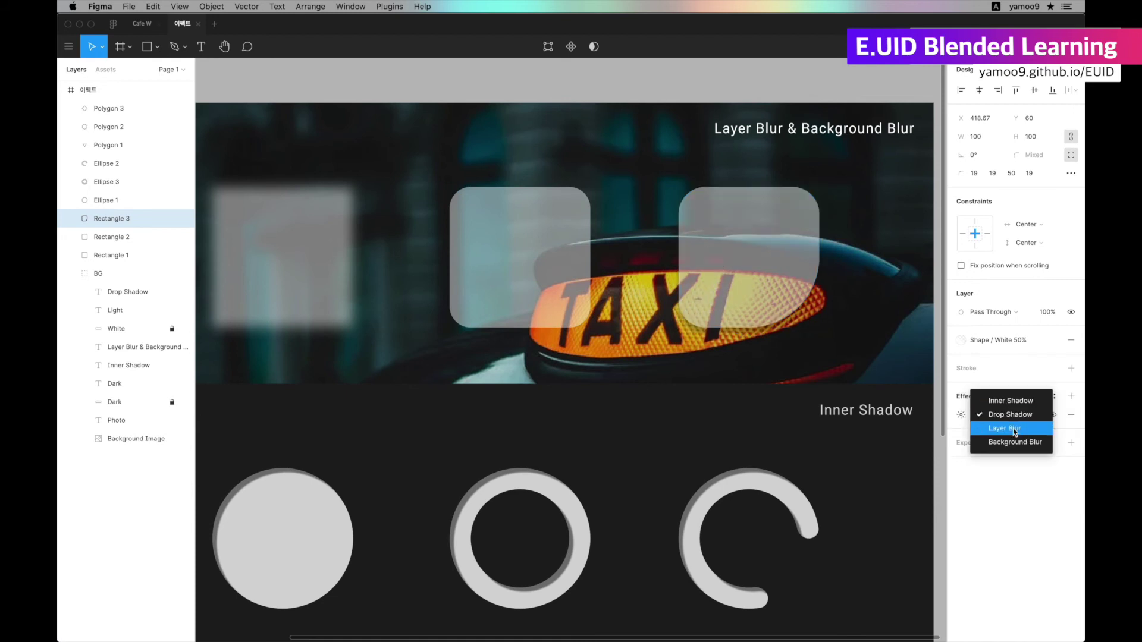
left_click(1005, 428)
left_click(1017, 409)
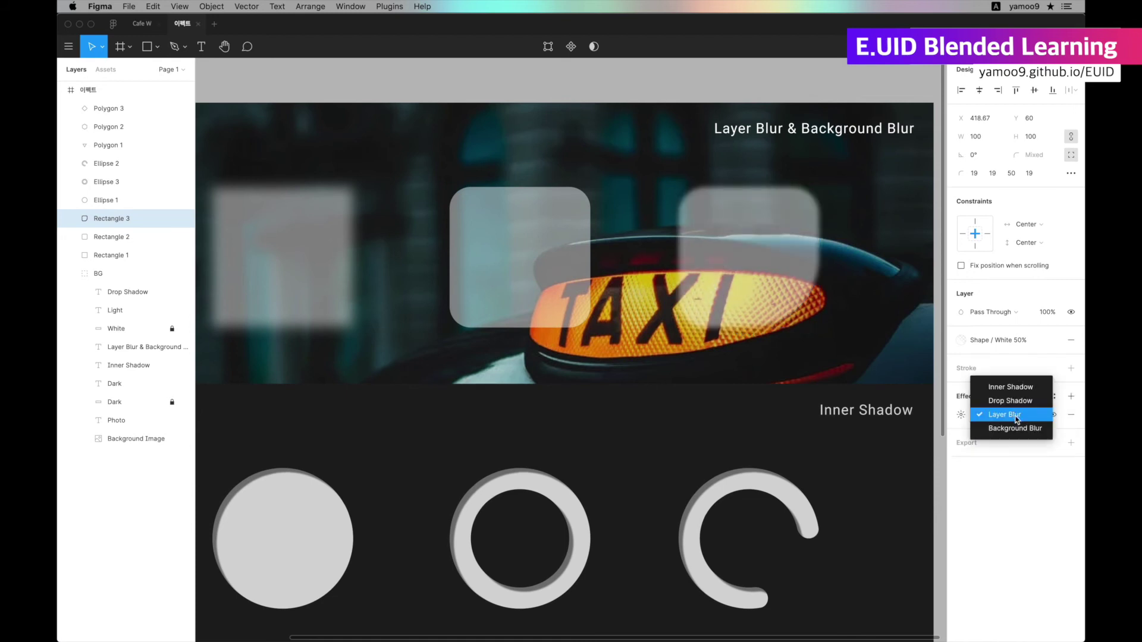
left_click(1017, 431)
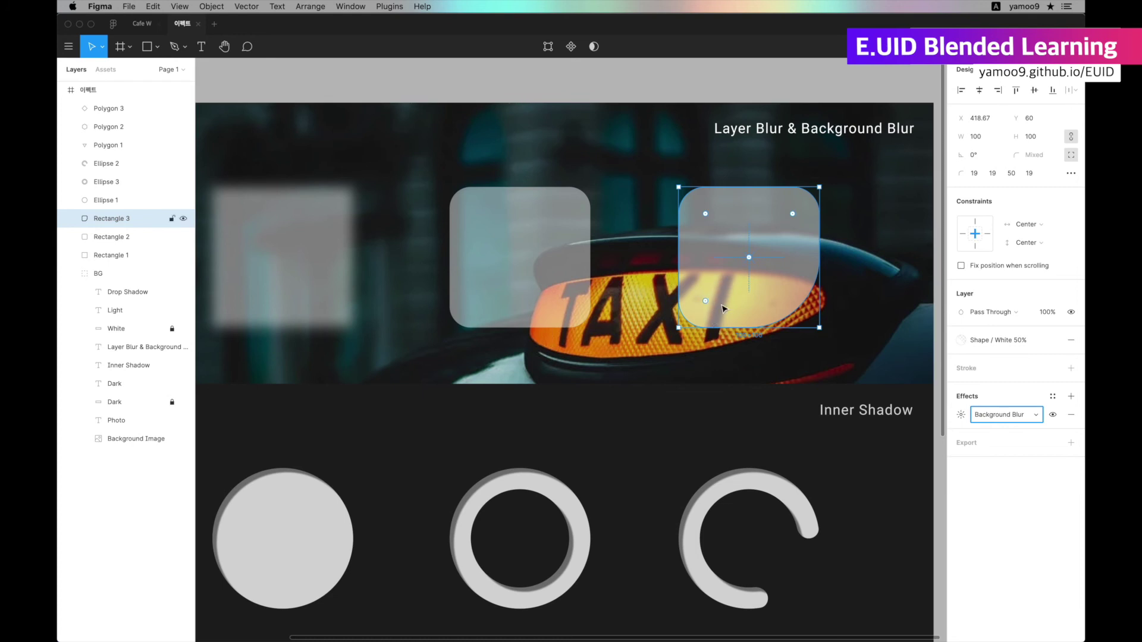
left_click(960, 414)
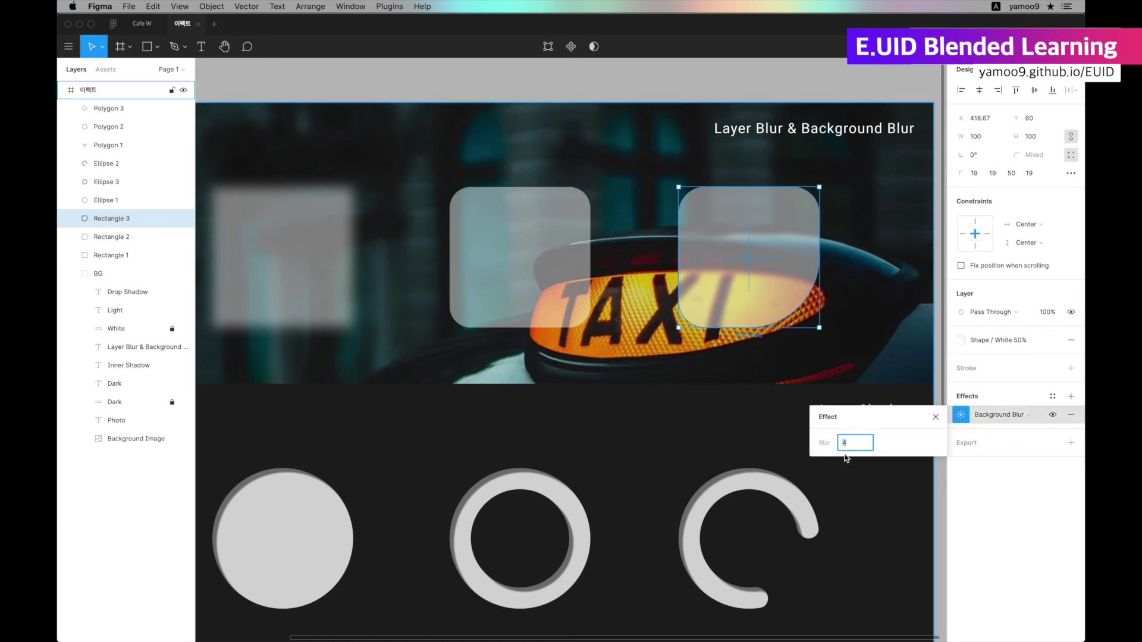
key("Return")
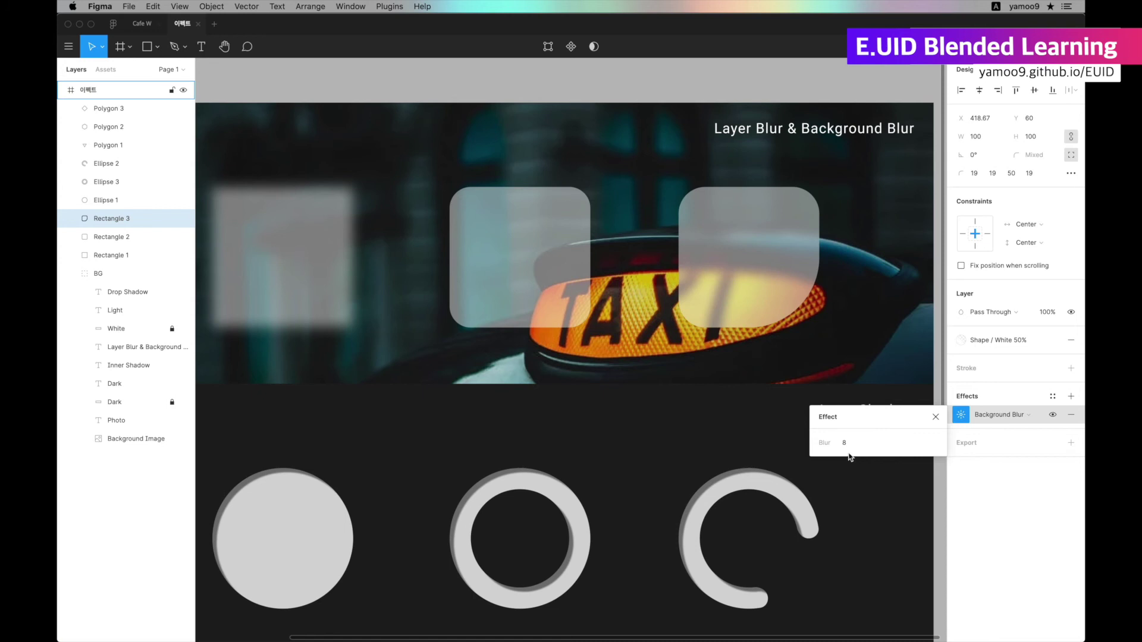
- Slide the background-blurred shape across the taxi sign to preview the blur, return it to its original position and close the effect settings
left_click_drag(765, 255, 735, 271)
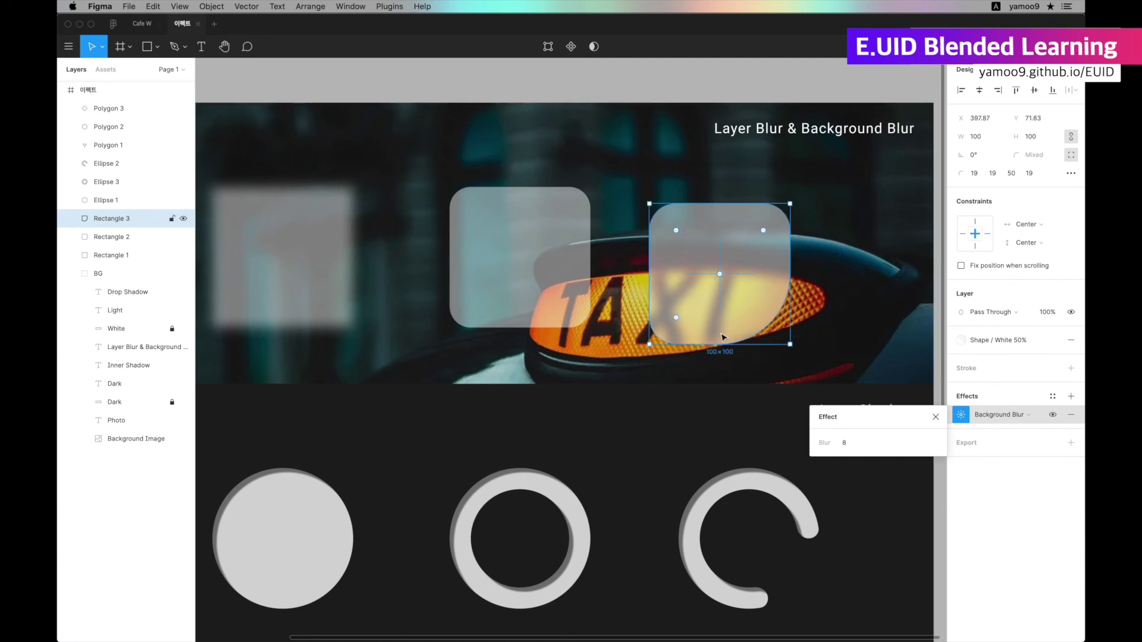
left_click_drag(759, 285, 766, 268)
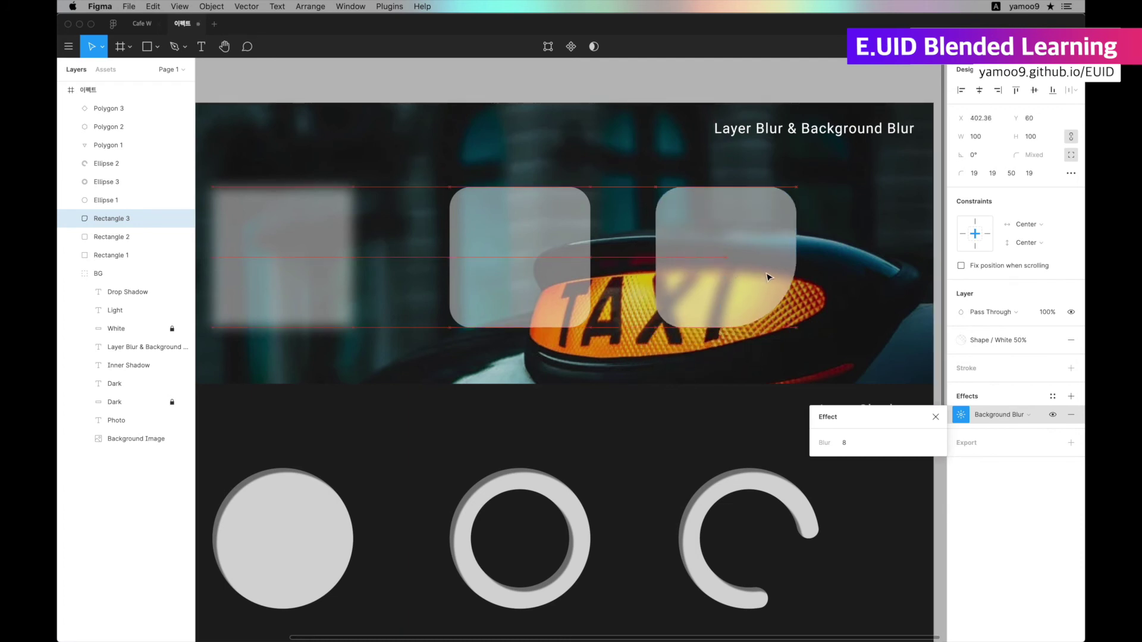
left_click(935, 417)
key("Escape")
key("shift+1")
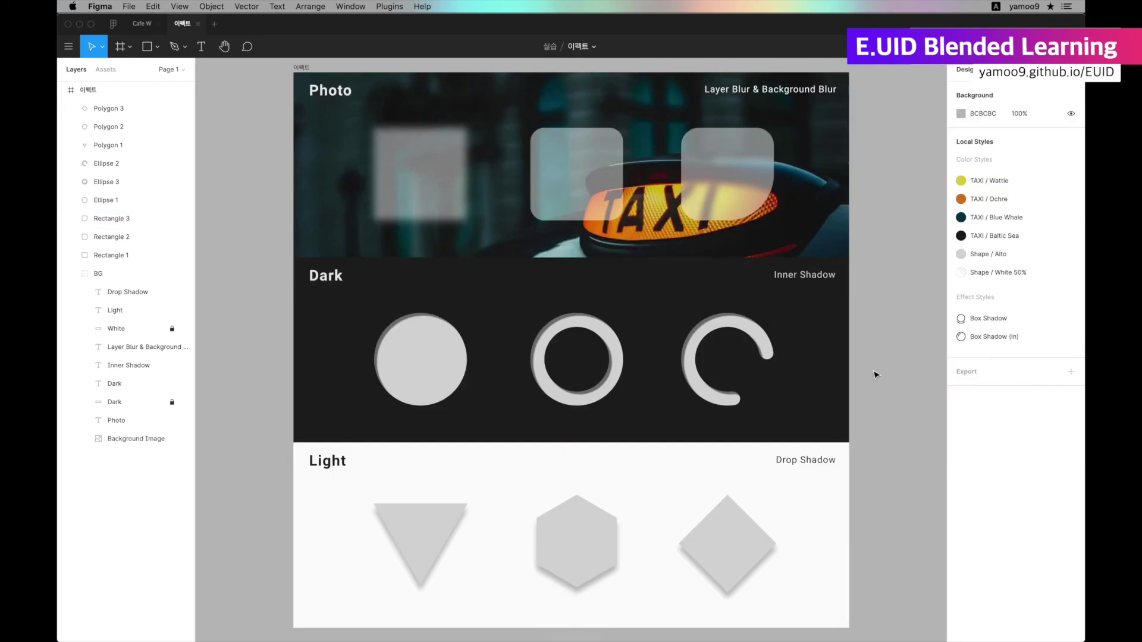
- Duplicate the three Dark section shapes onto the empty canvas beside the frame and remove the Box Shadow (In) style from the copies
left_click(420, 367)
left_click(606, 335, "shift")
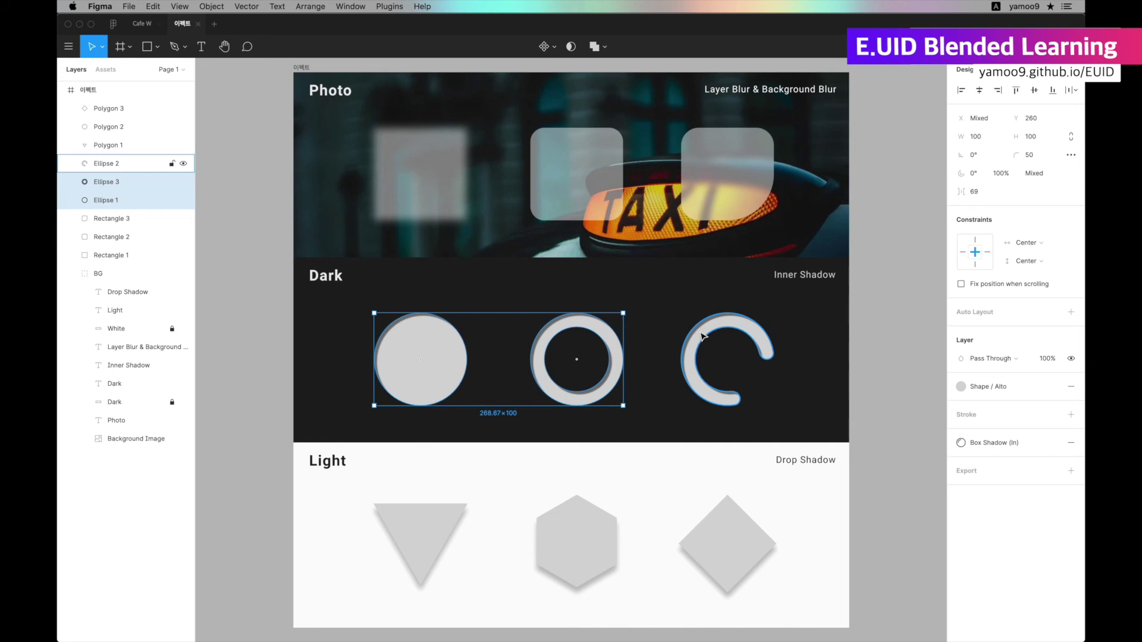
left_click(770, 362, "shift")
scroll(836, 363, "right", 10)
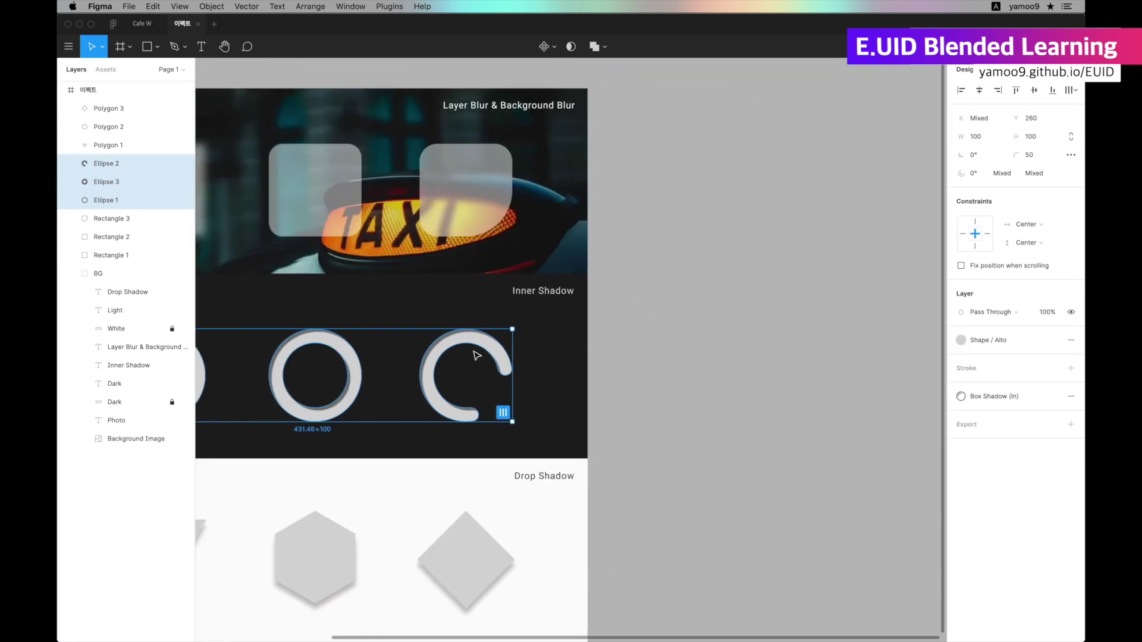
left_click_drag(491, 348, 908, 346)
left_click_drag(817, 457, 675, 464)
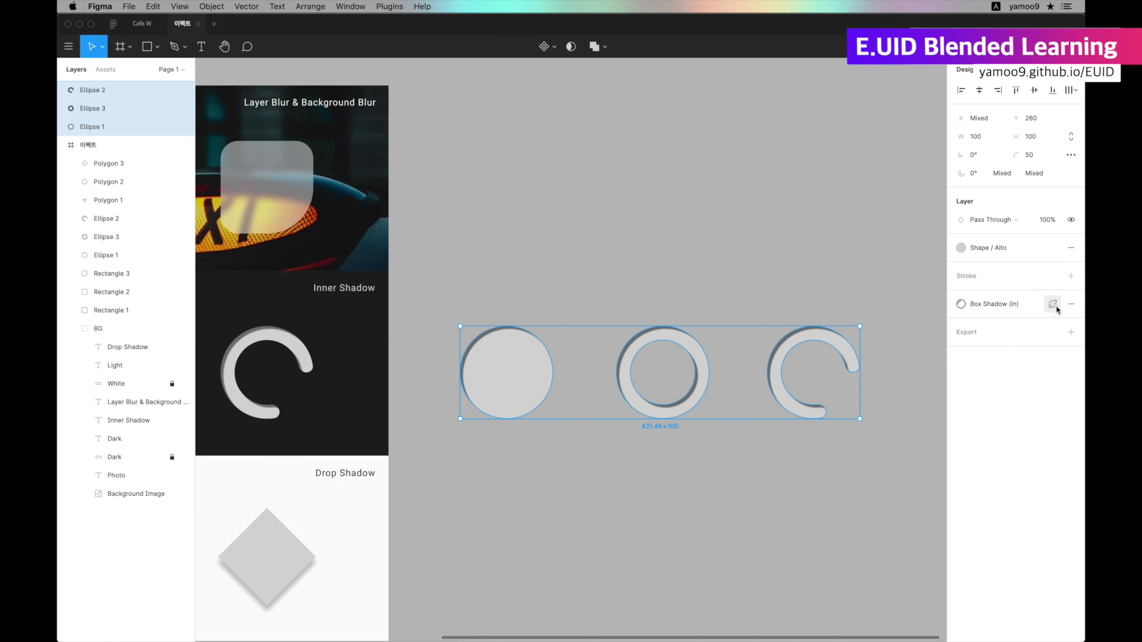
left_click(1070, 304)
- Apply the color styles TAXI / Ochre to the copied circle, TAXI / Blue Whale to the closed ring and TAXI / Wattle to the open ring
left_click_drag(472, 273, 521, 383)
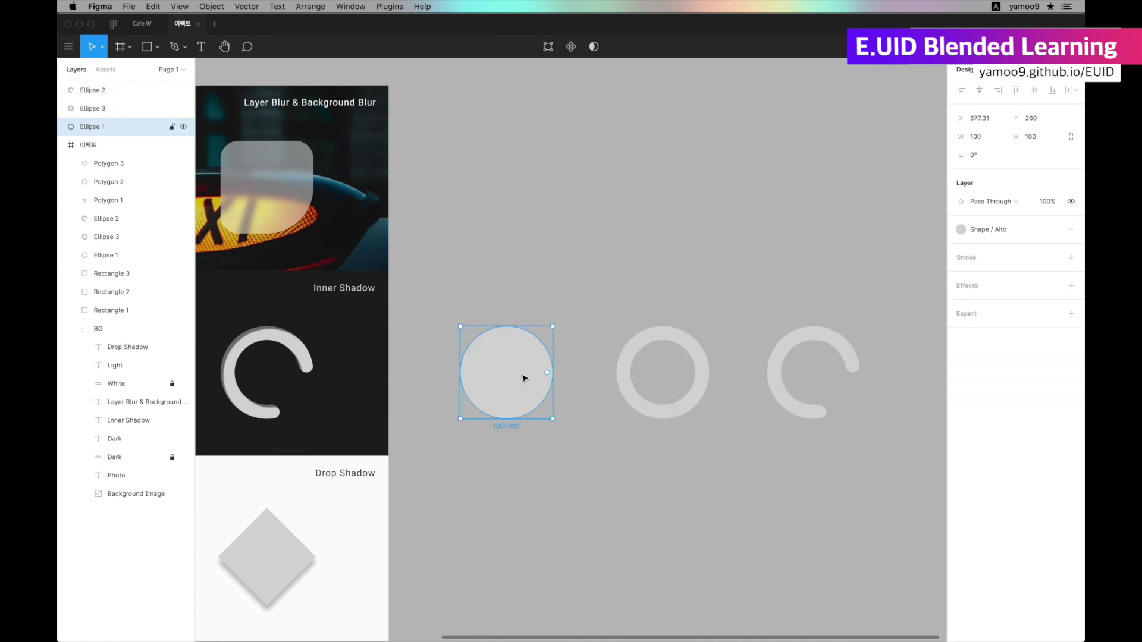
left_click(987, 229)
left_click(988, 293)
left_click(701, 372)
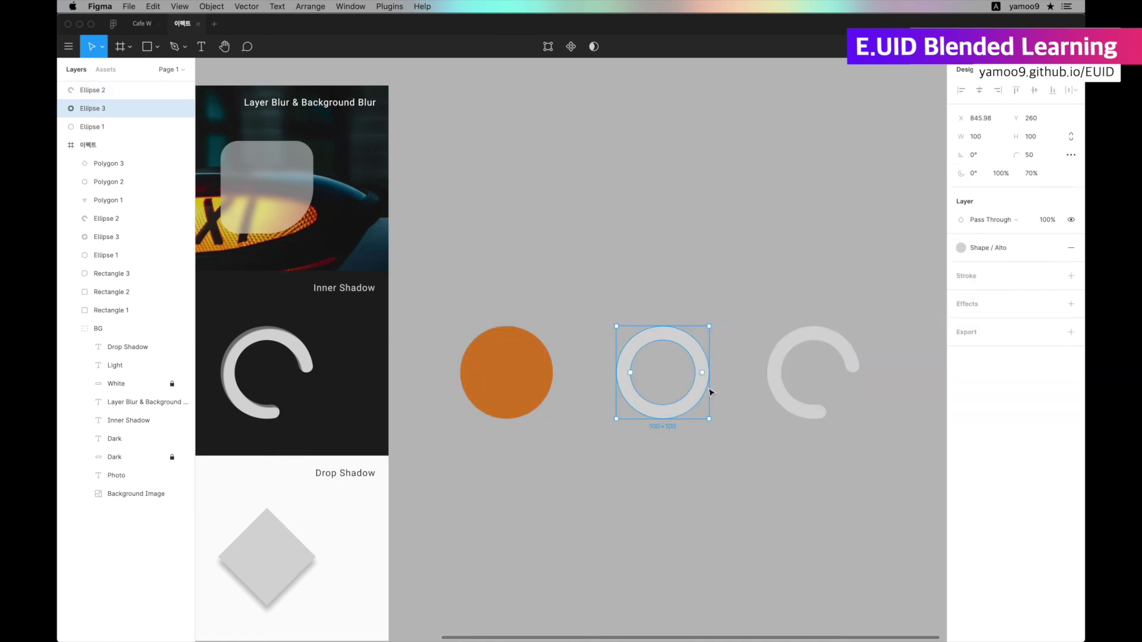
left_click(987, 247)
left_click(1007, 312)
left_click(813, 333)
left_click(960, 248)
left_click(969, 312)
- Align the three colored shapes on their horizontal centers so they stack into one ring graphic
left_click(709, 255)
left_click_drag(450, 259, 838, 473)
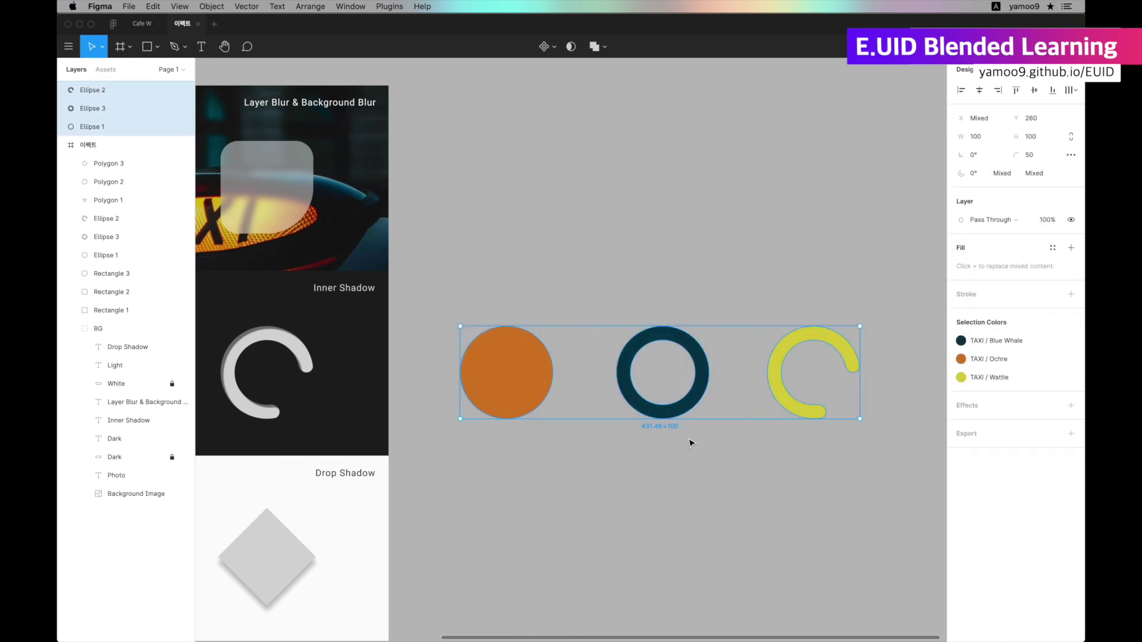
left_click(979, 90)
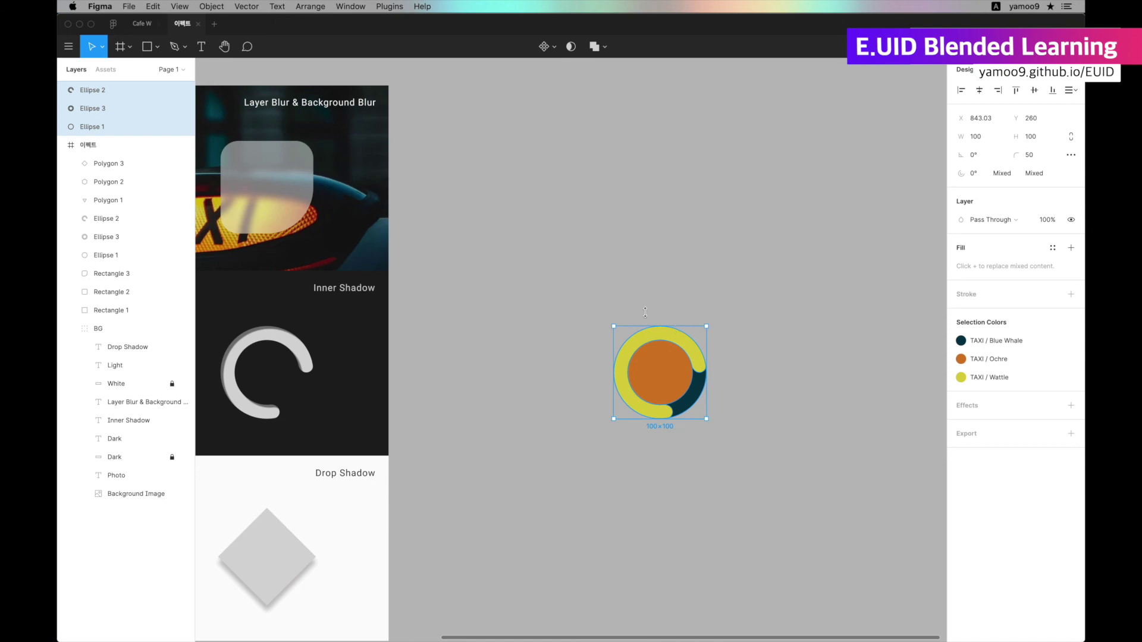
- Duplicate the stacked ring graphic to its right and group the three shapes of the copy
left_click_drag(663, 382, 717, 384)
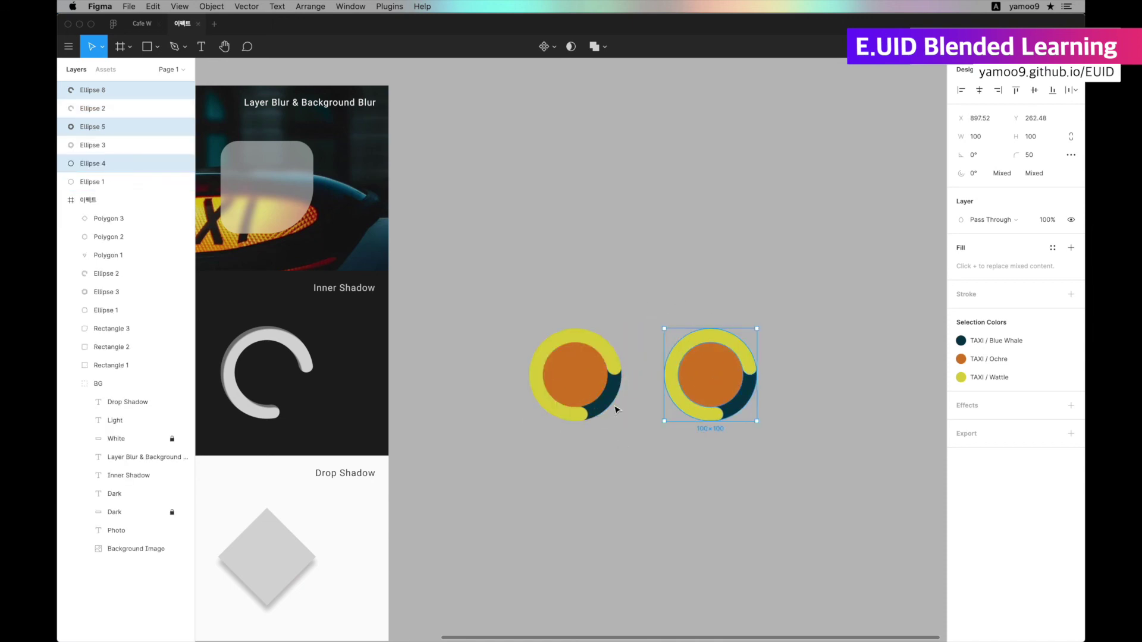
key("super+g")
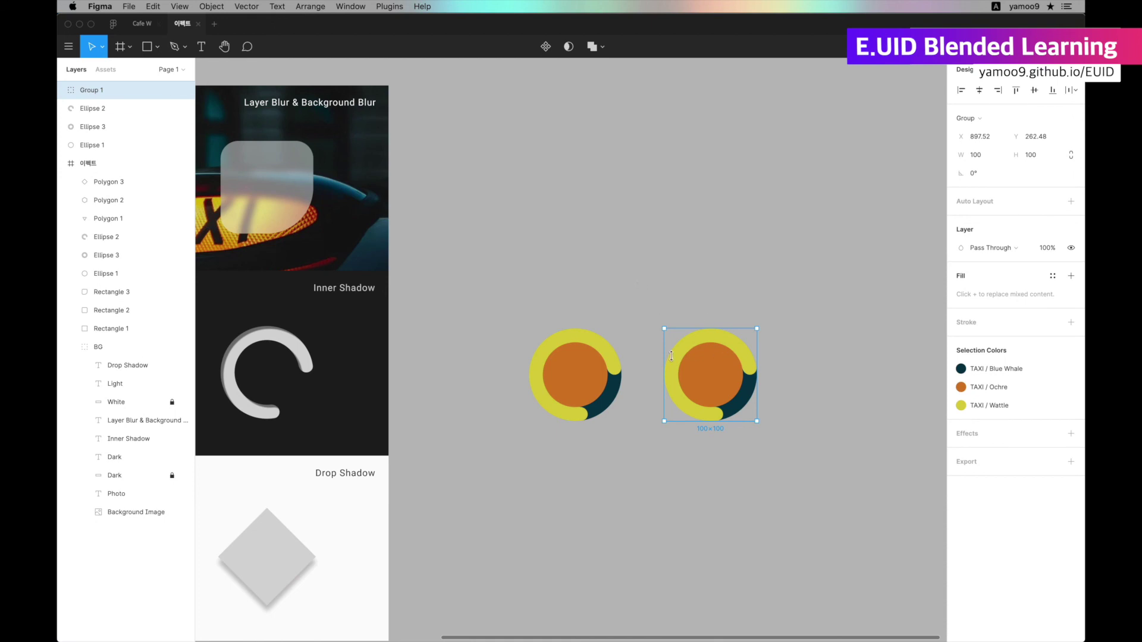
left_click_drag(481, 282, 622, 445)
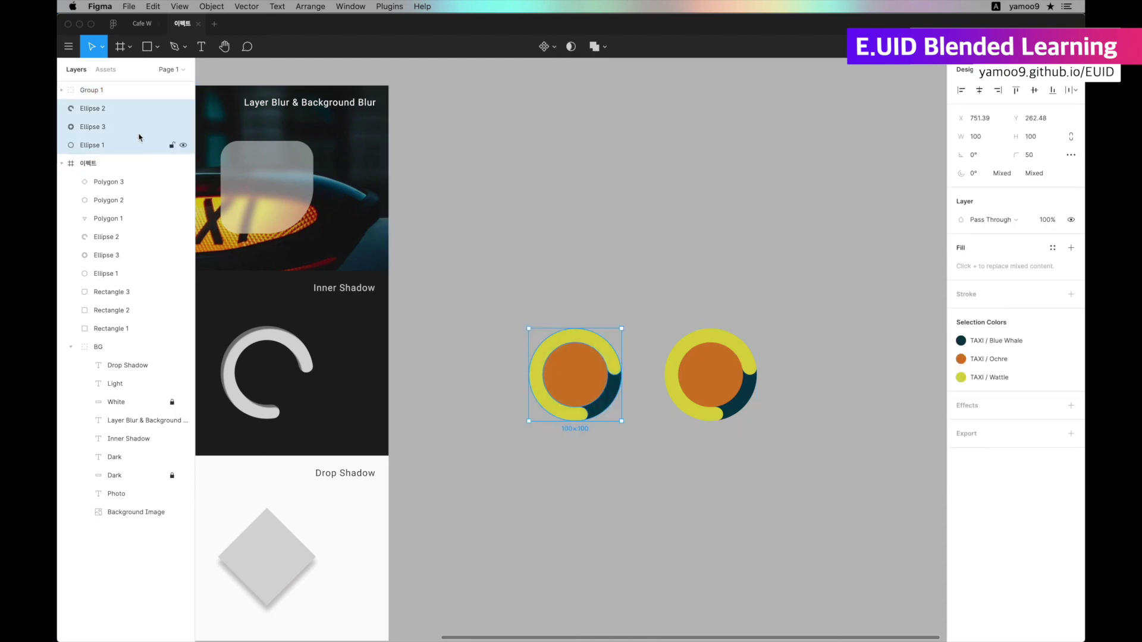
left_click(591, 262)
- Apply the Box Shadow (In) effect style to the grouped ring graphic
left_click_drag(663, 277, 768, 424)
left_click(1052, 433)
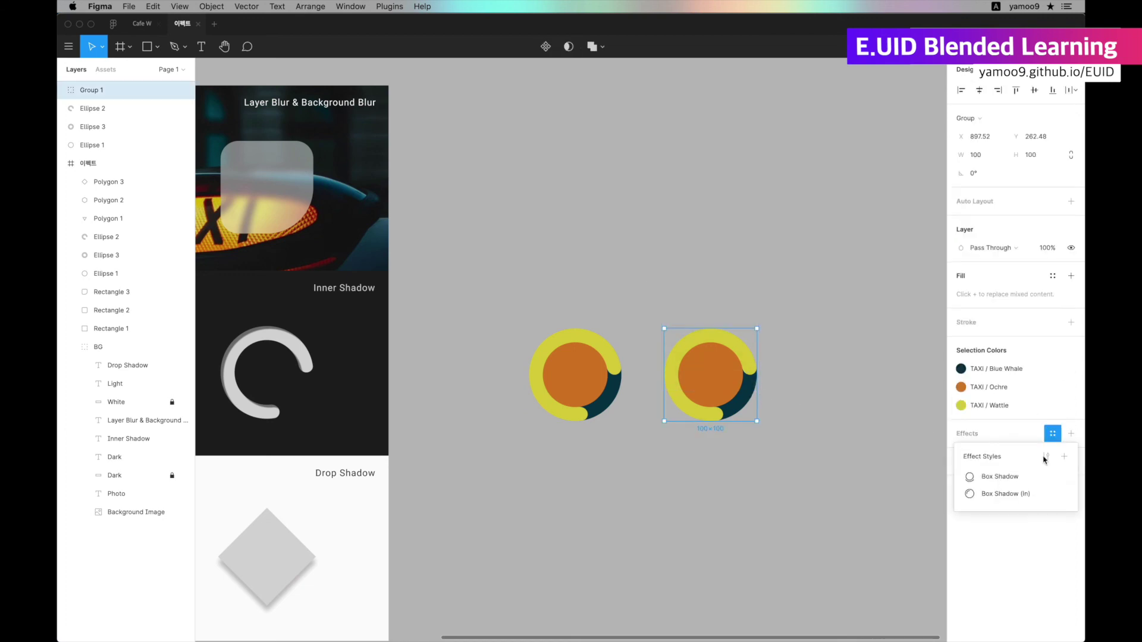
left_click(1026, 495)
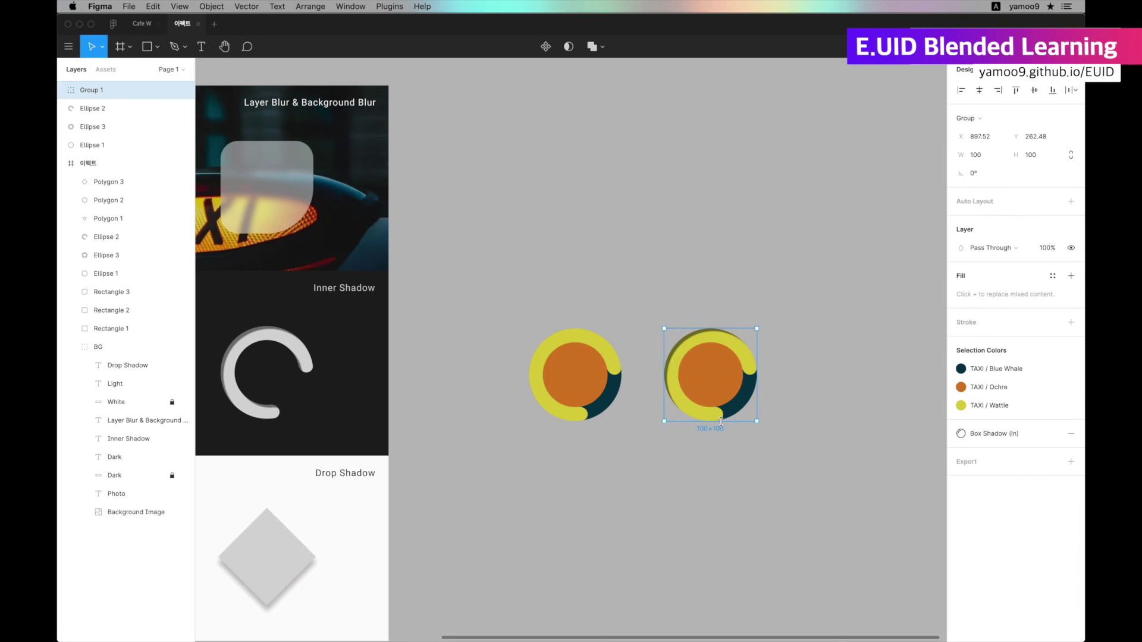
- Apply the Box Shadow (In) effect style to the three ungrouped shapes of the original ring graphic
left_click(625, 458)
left_click_drag(509, 301, 624, 424)
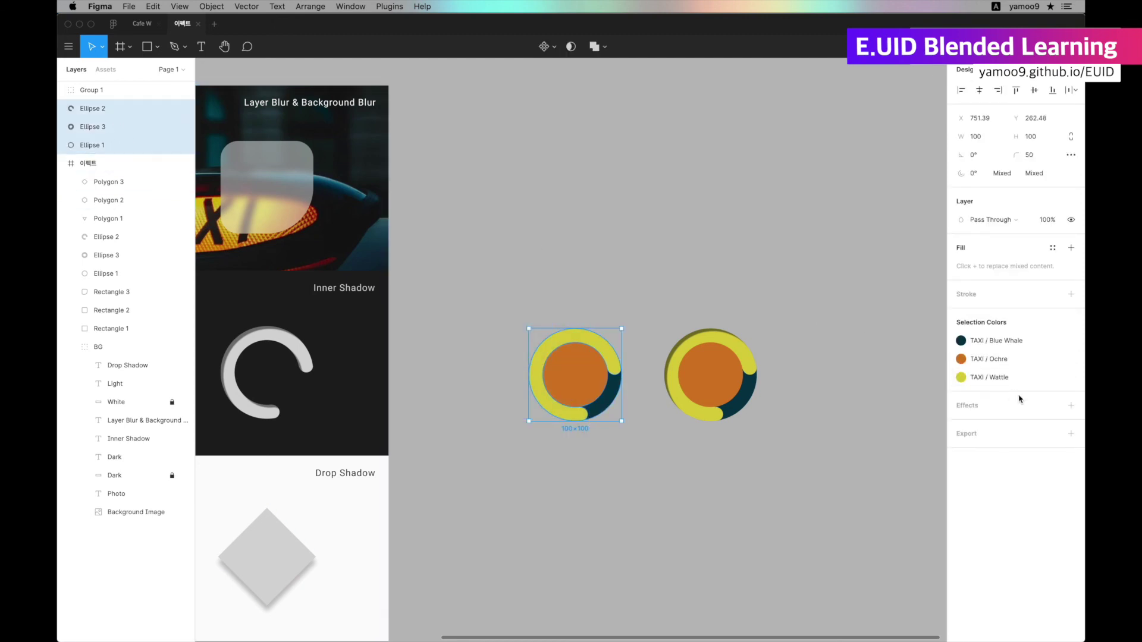
left_click(1052, 405)
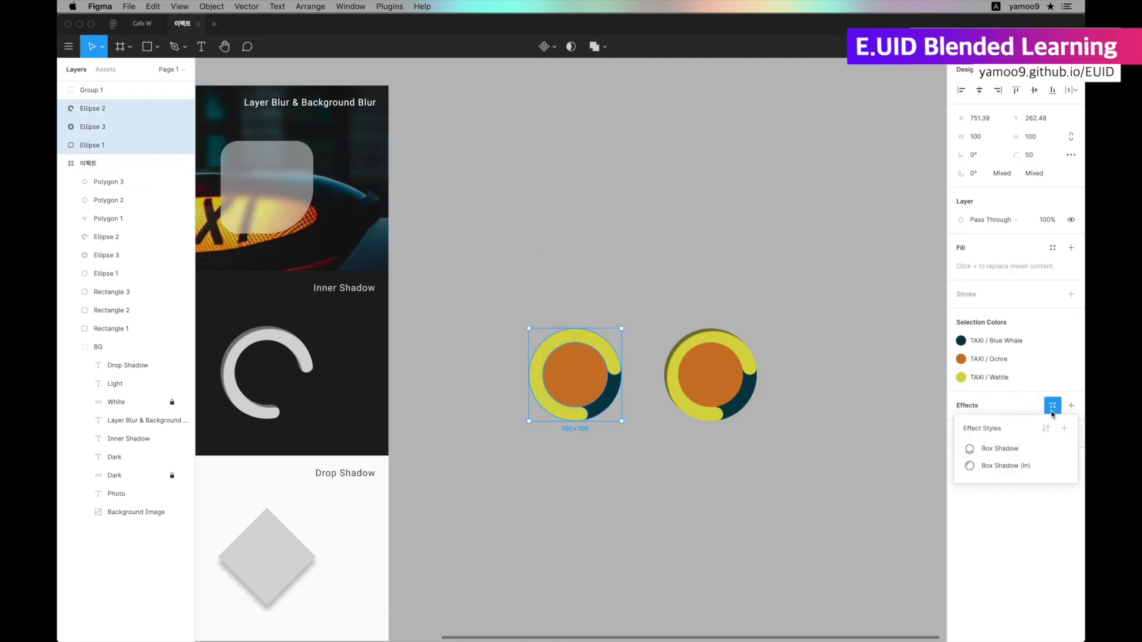
left_click(1021, 463)
left_click(646, 489)
scroll(651, 449, "up", 5)
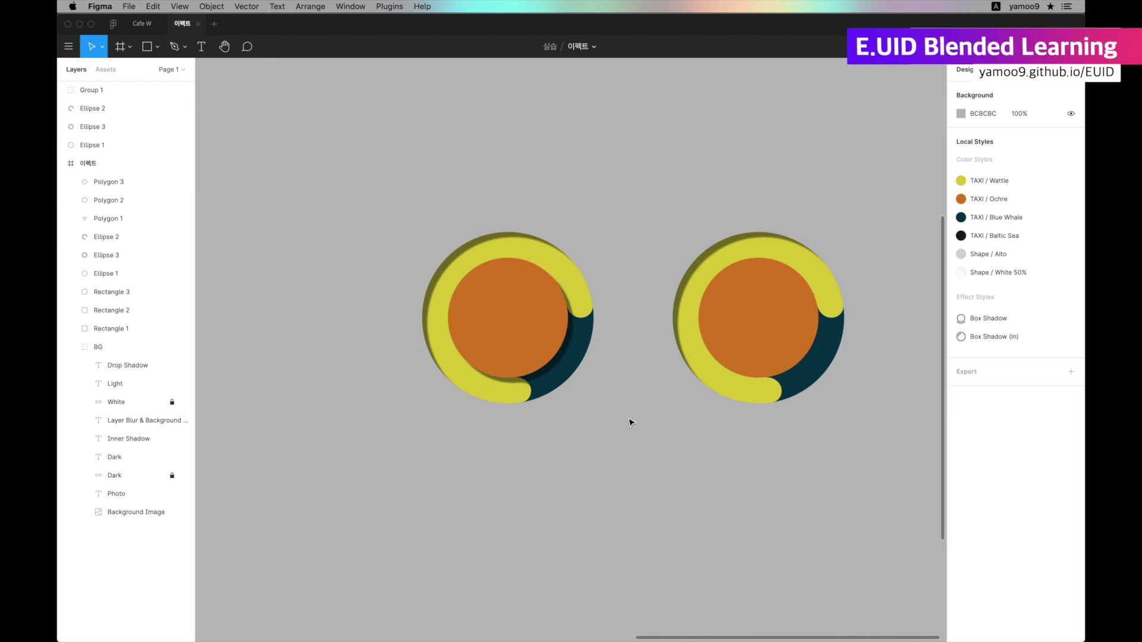
- Switch the effect style to Box Shadow on the three ungrouped shapes and on the grouped ring graphic
left_click_drag(631, 422, 571, 354)
left_click(987, 404)
left_click(1002, 447)
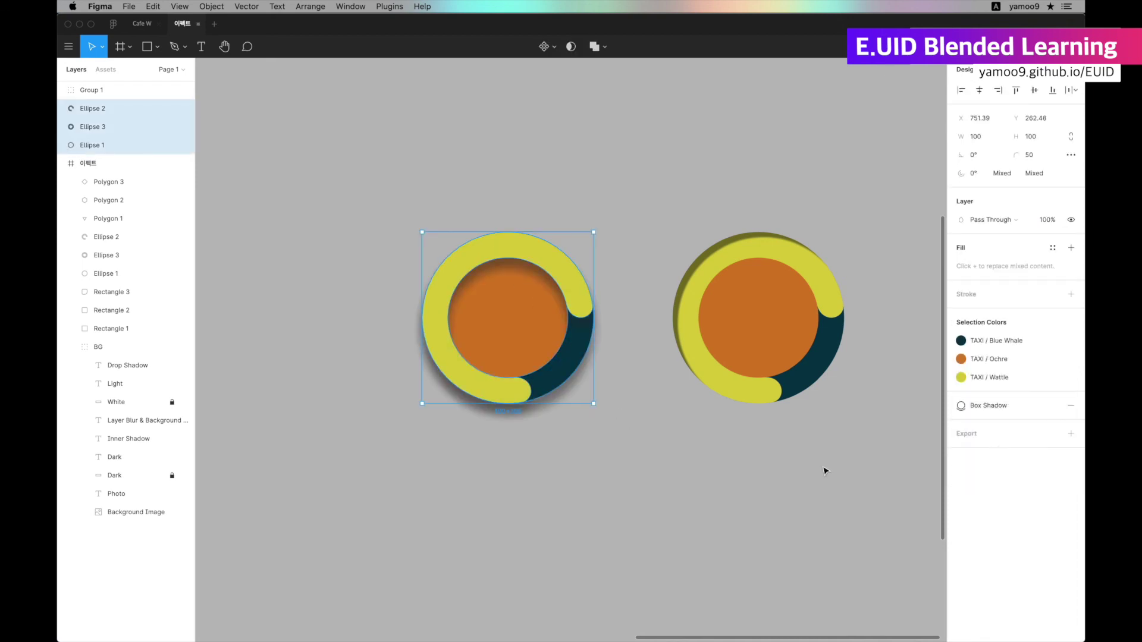
left_click(775, 310)
left_click(995, 434)
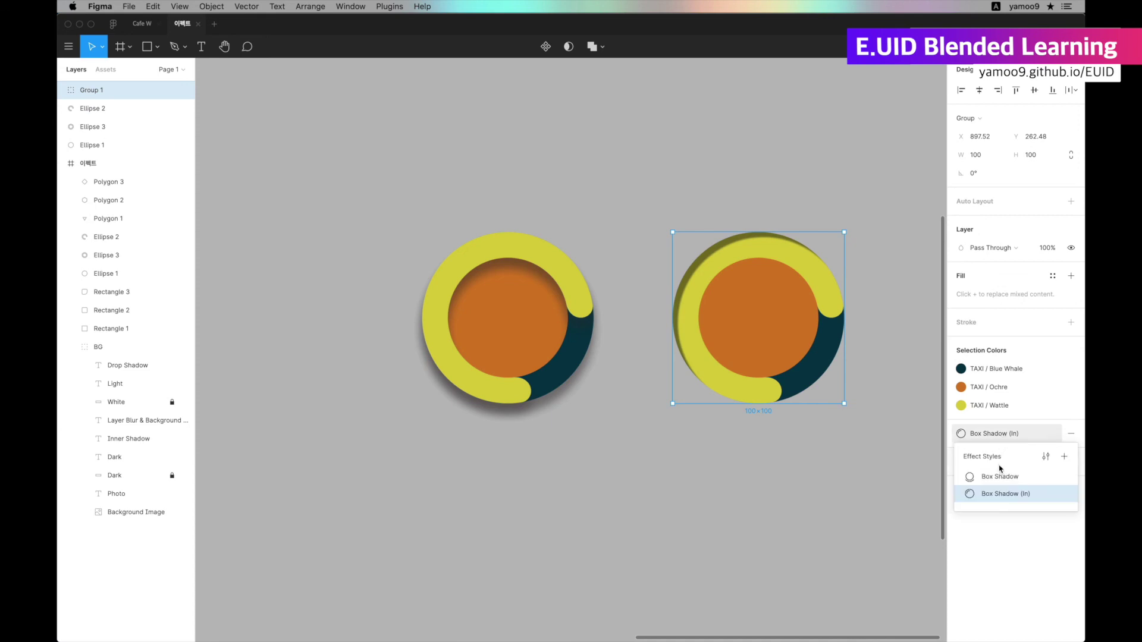
left_click(1000, 475)
left_click(757, 484)
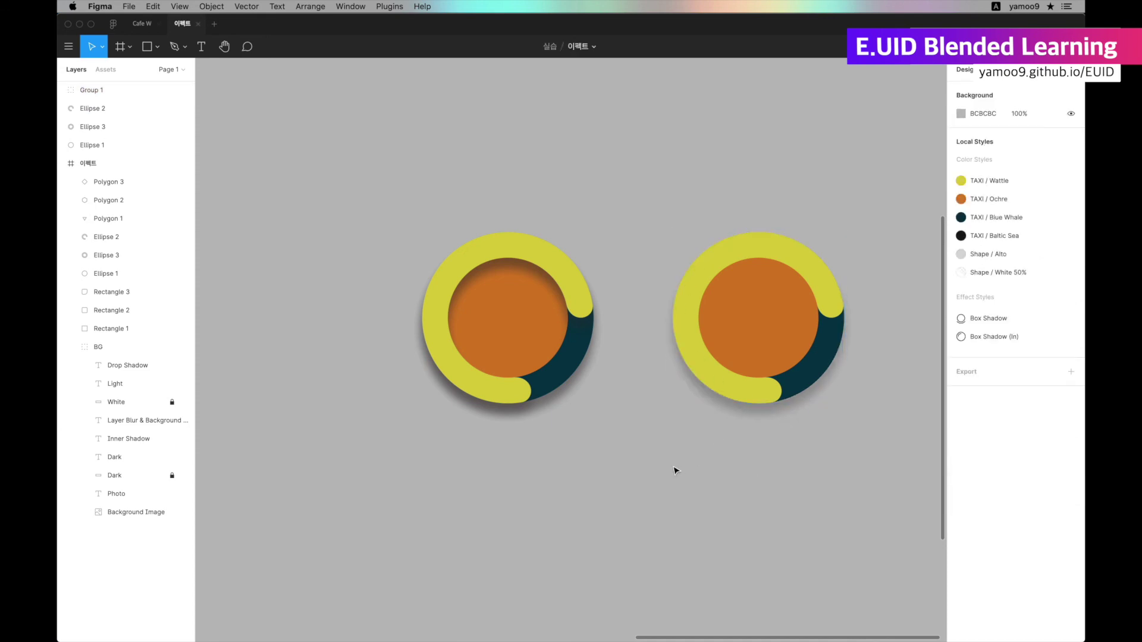
- Compare how the Box Shadow style renders on the separate shapes and on the grouped ring graphic
left_click(471, 252)
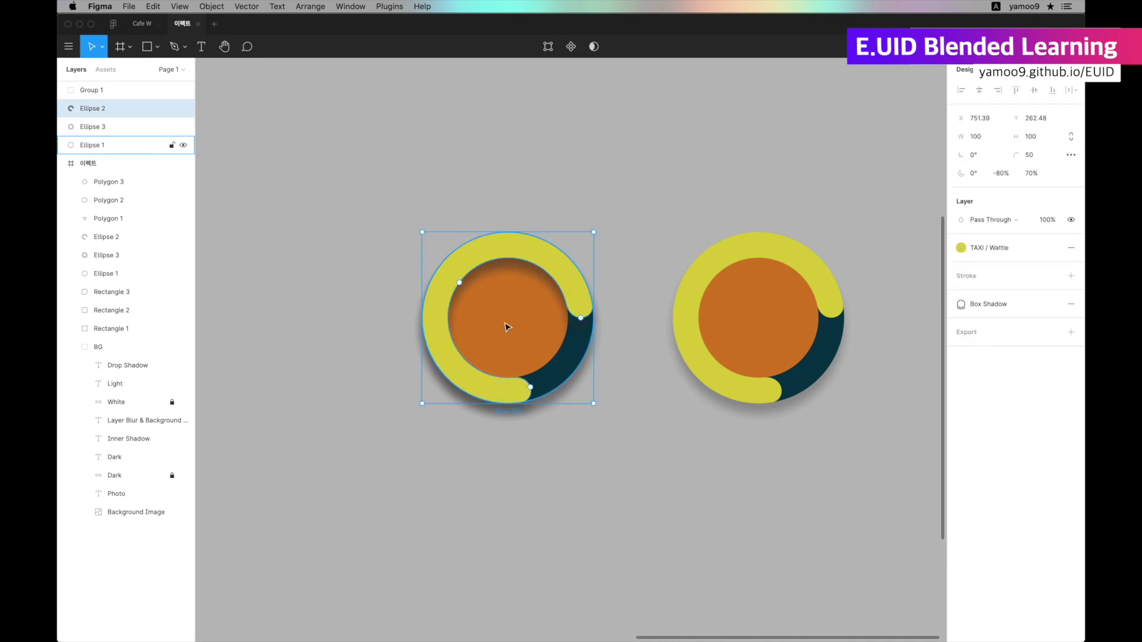
left_click(610, 523)
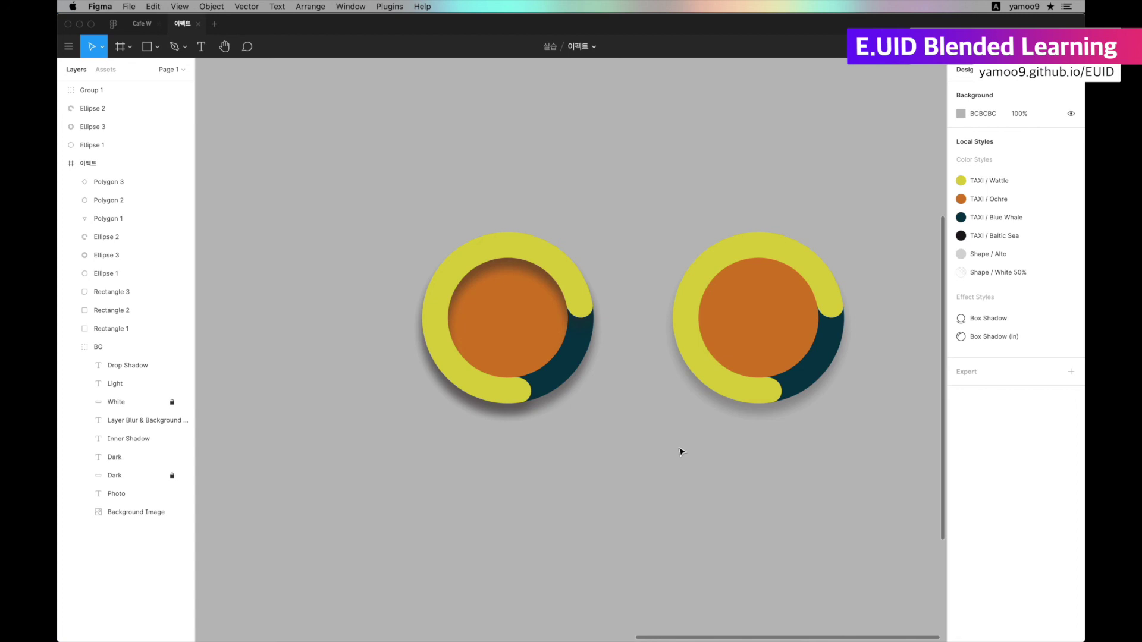
left_click(766, 350)
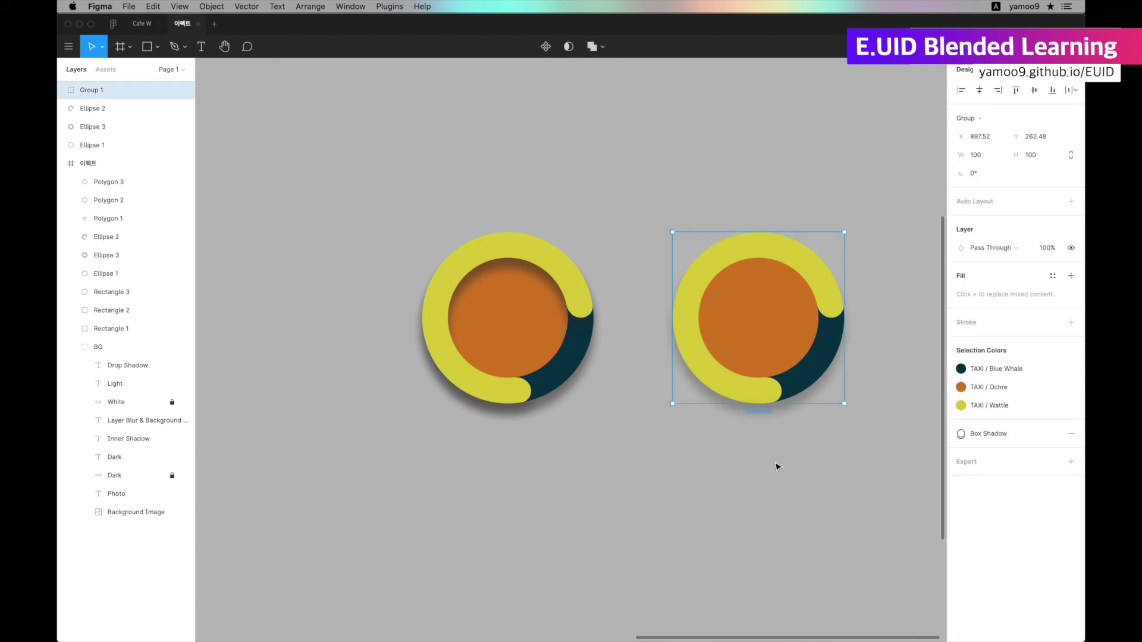
left_click_drag(394, 187, 583, 428)
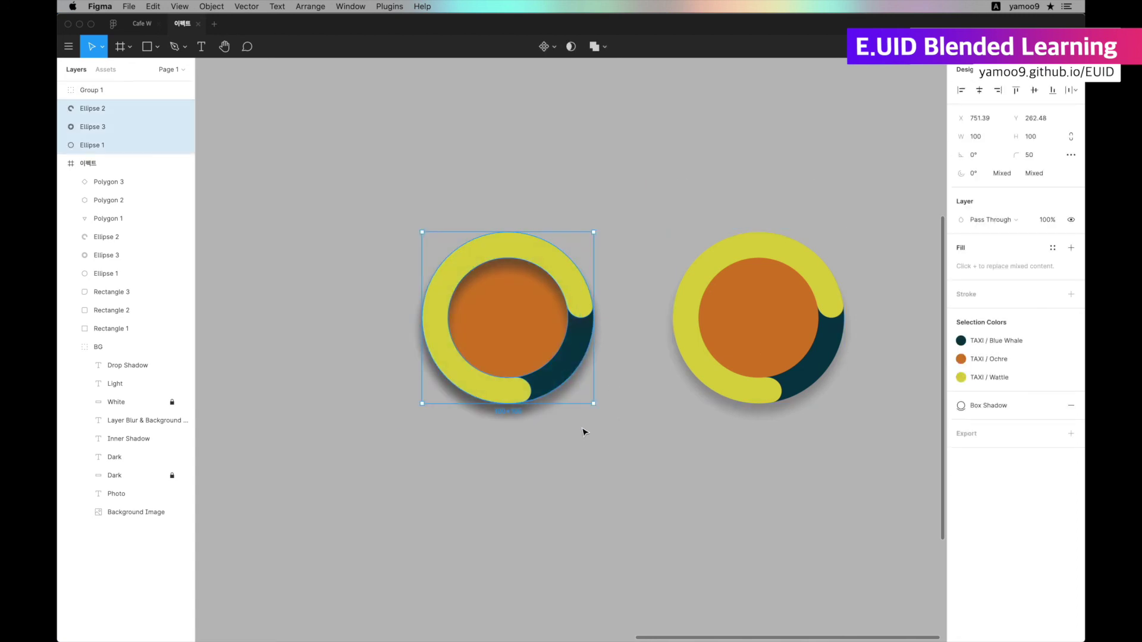
left_click(692, 458)
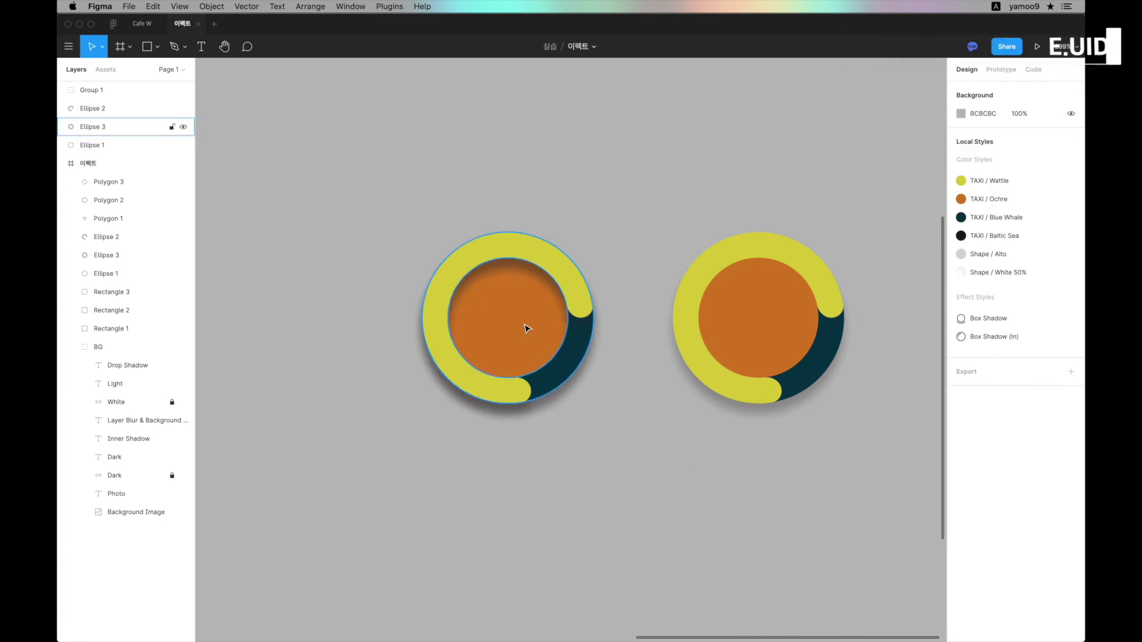